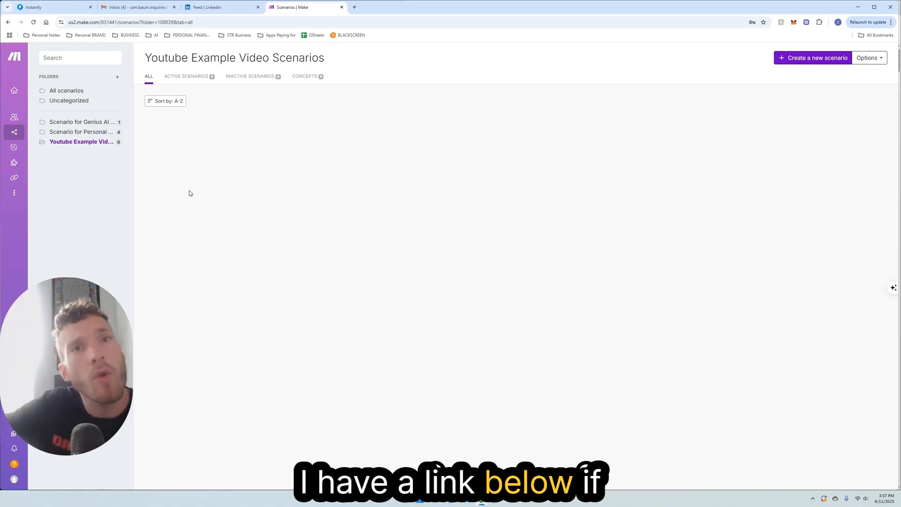
Create a new scenario and add the RSS "Watch RSS feed items" module as its trigger.
{"action": "mouse_move", "coordinate": [28, 136]}
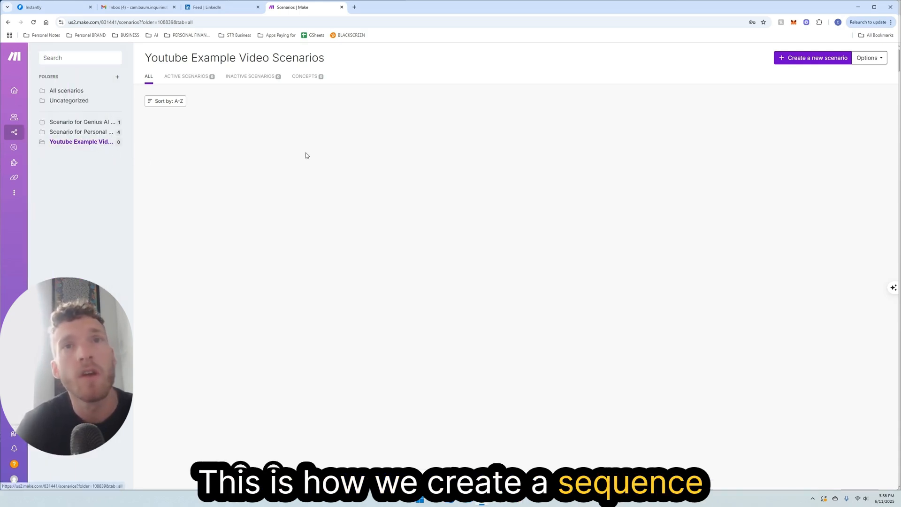
{"action": "left_click", "coordinate": [810, 60]}
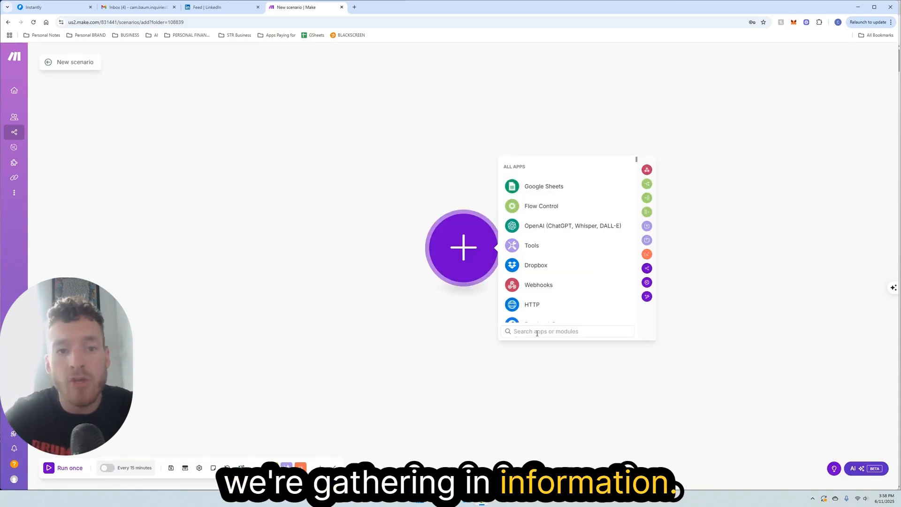
{"action": "type", "text": "rss"}
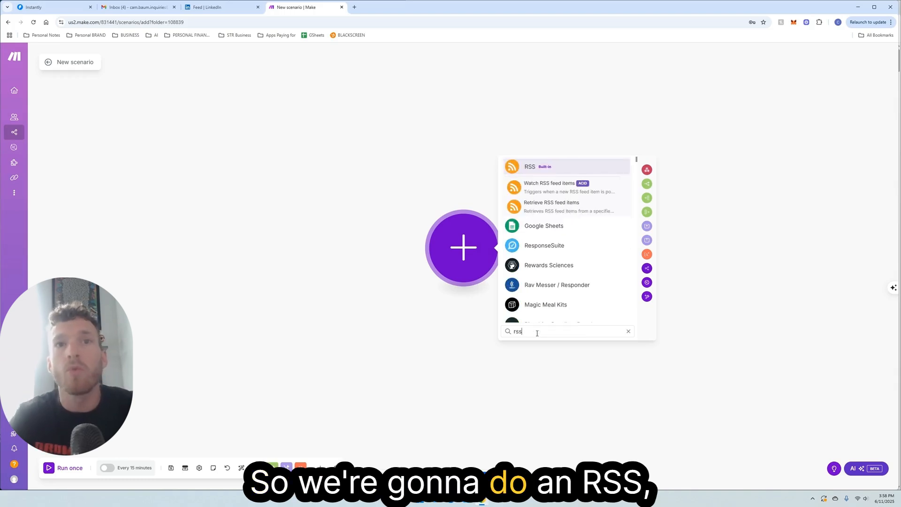
{"action": "left_click", "coordinate": [535, 189]}
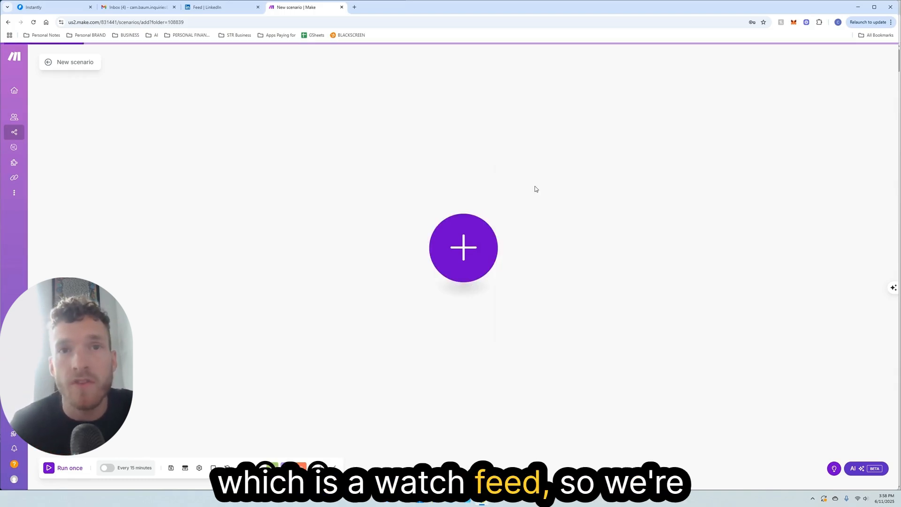
{"action": "left_click", "coordinate": [537, 202]}
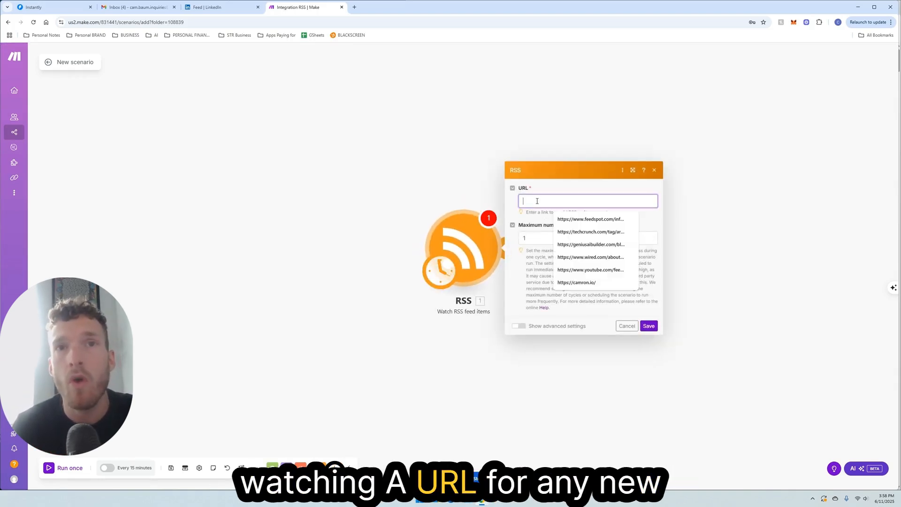
{"action": "left_click", "coordinate": [554, 185]}
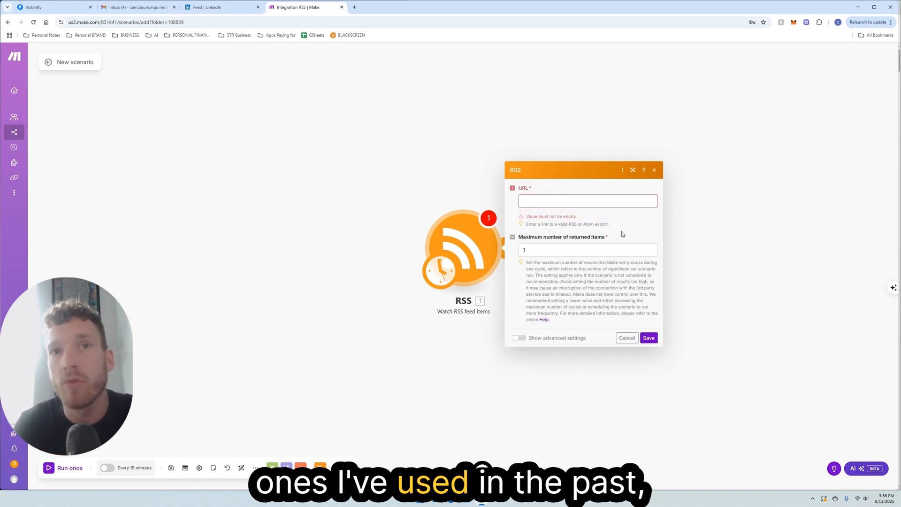
{"action": "left_click", "coordinate": [867, 197]}
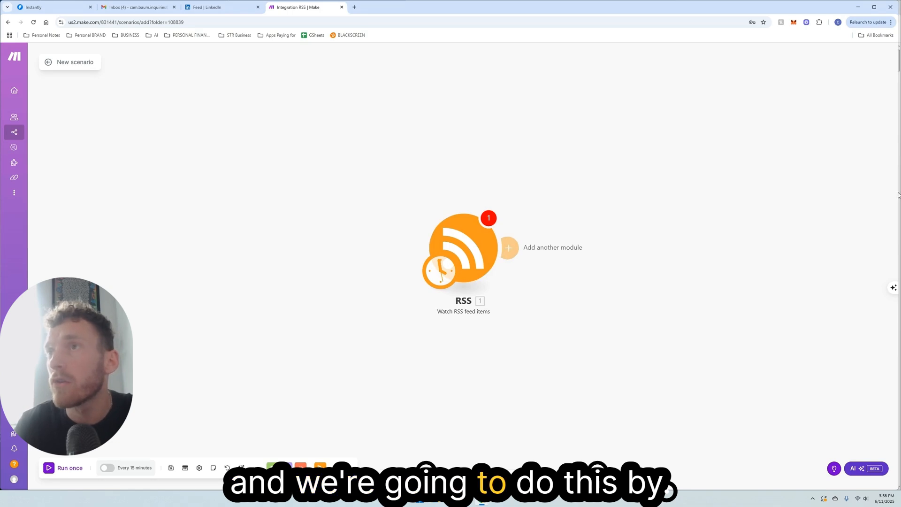
Resize the scenario window to half the screen and browse the FeedSpot celebrity gossip RSS feed list beside it.
{"action": "left_click_drag", "start_coordinate": [896, 192], "coordinate": [443, 256]}
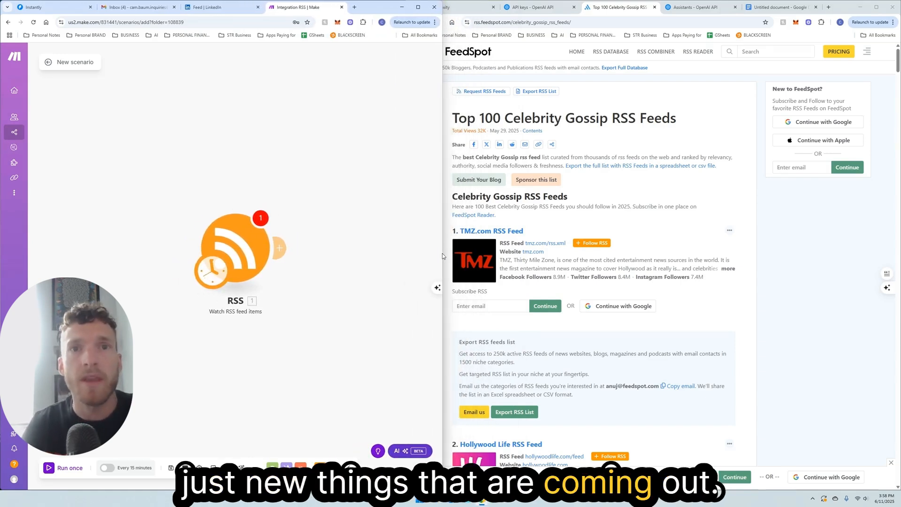
{"action": "scroll", "coordinate": [557, 311], "scroll_direction": "down", "scroll_amount": 3}
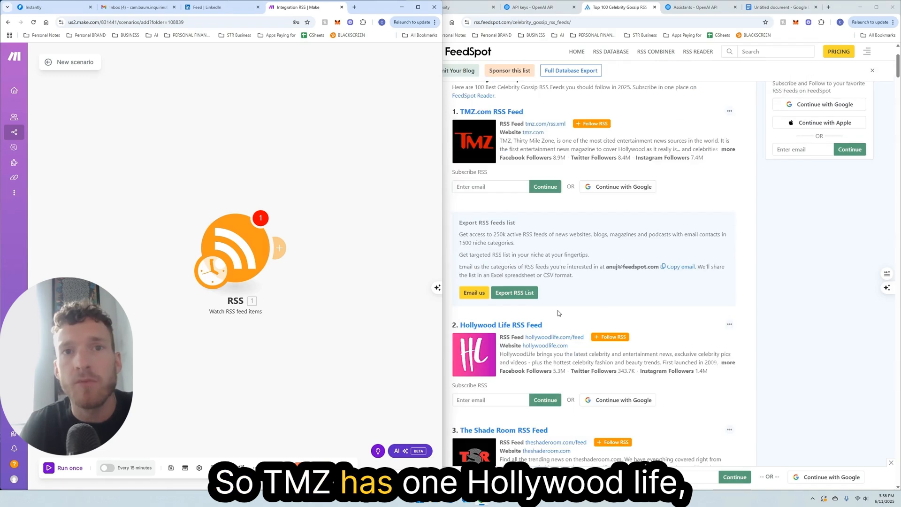
{"action": "scroll", "coordinate": [559, 311], "scroll_direction": "down", "scroll_amount": 1}
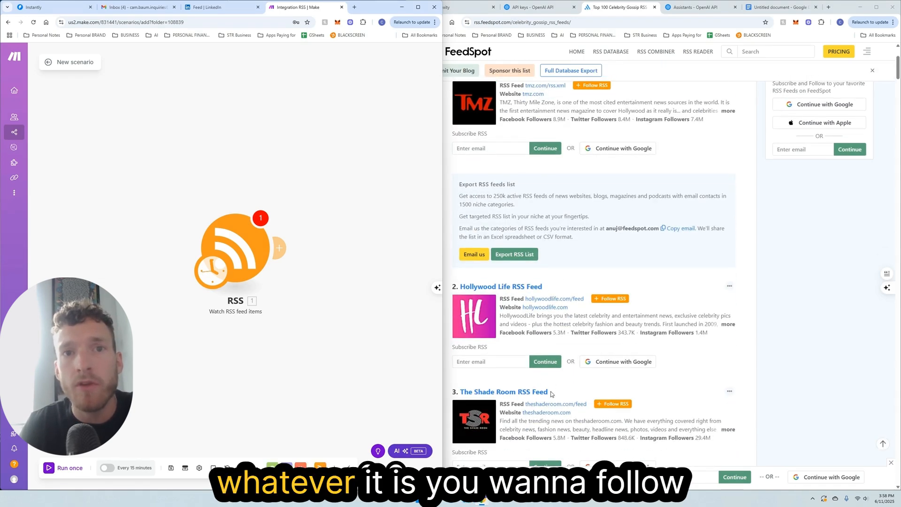
{"action": "scroll", "coordinate": [551, 393], "scroll_direction": "up", "scroll_amount": 4}
Try to set the RSS module's URL to tmz.com/rss.xml, copied from the FeedSpot list.
{"action": "left_click_drag", "start_coordinate": [524, 243], "coordinate": [564, 242]}
{"action": "key", "text": "ctrl+c"}
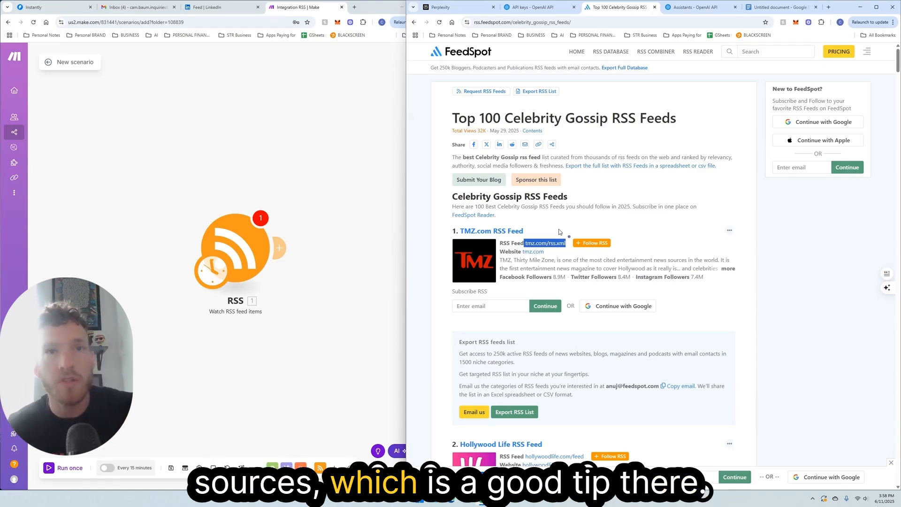
{"action": "left_click", "coordinate": [235, 253]}
{"action": "left_click", "coordinate": [307, 204]}
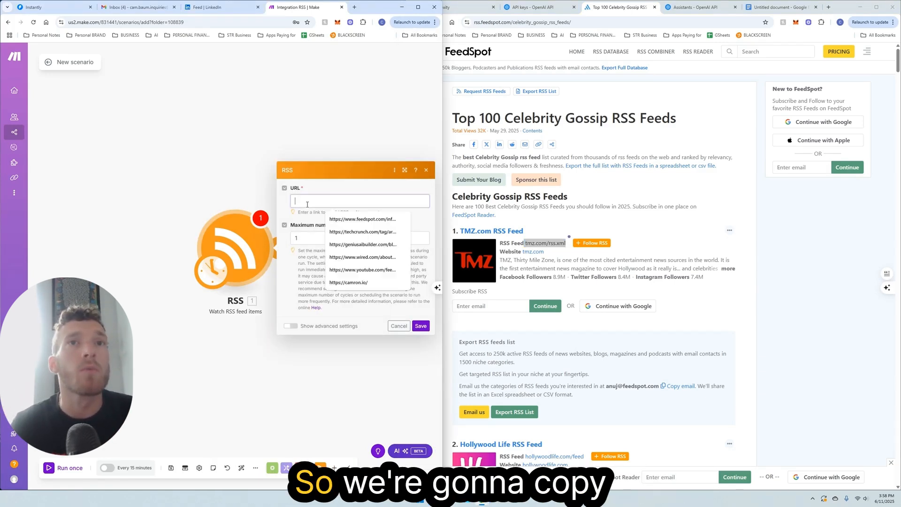
{"action": "key", "text": "ctrl+v"}
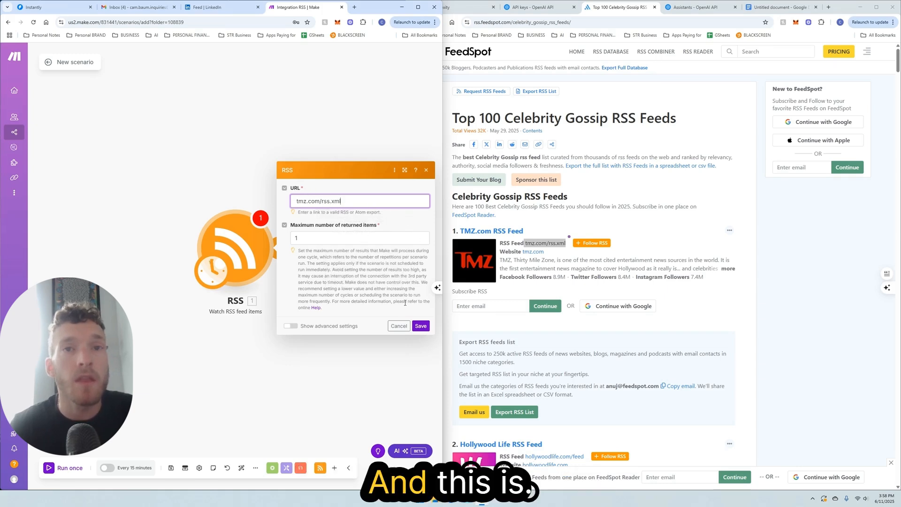
{"action": "left_click", "coordinate": [421, 327]}
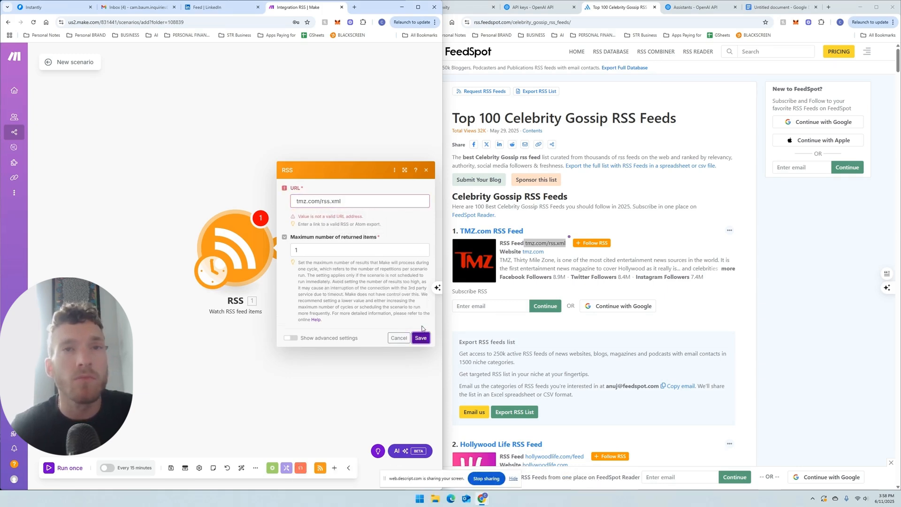
{"action": "left_click", "coordinate": [362, 202]}
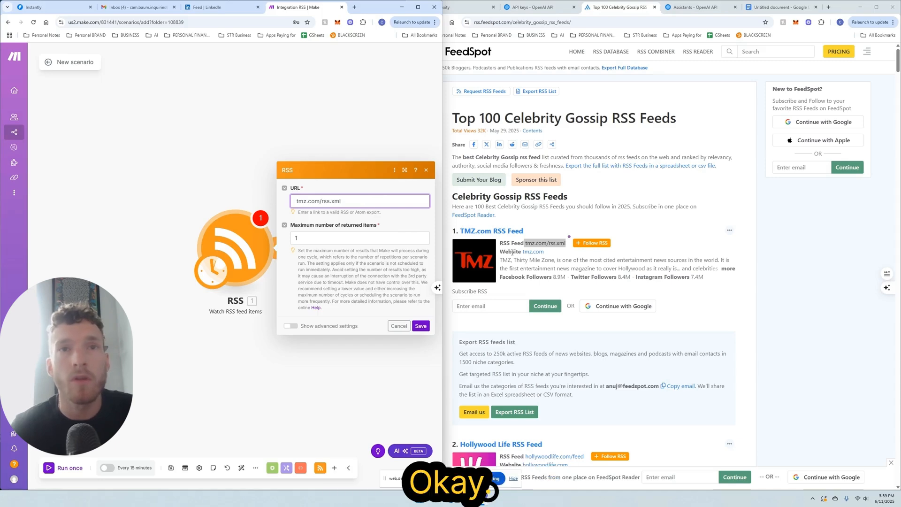
{"action": "left_click", "coordinate": [296, 201]}
{"action": "left_click", "coordinate": [421, 326]}
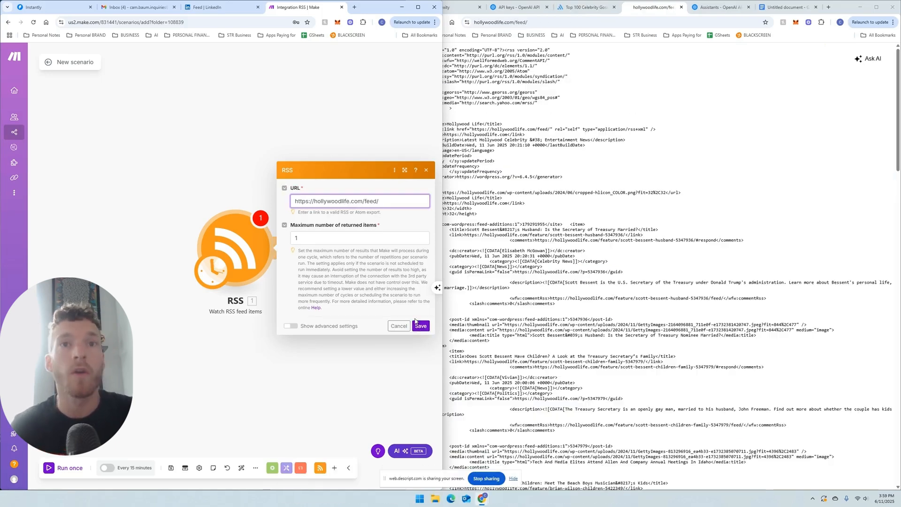
{"action": "left_click", "coordinate": [421, 325]}
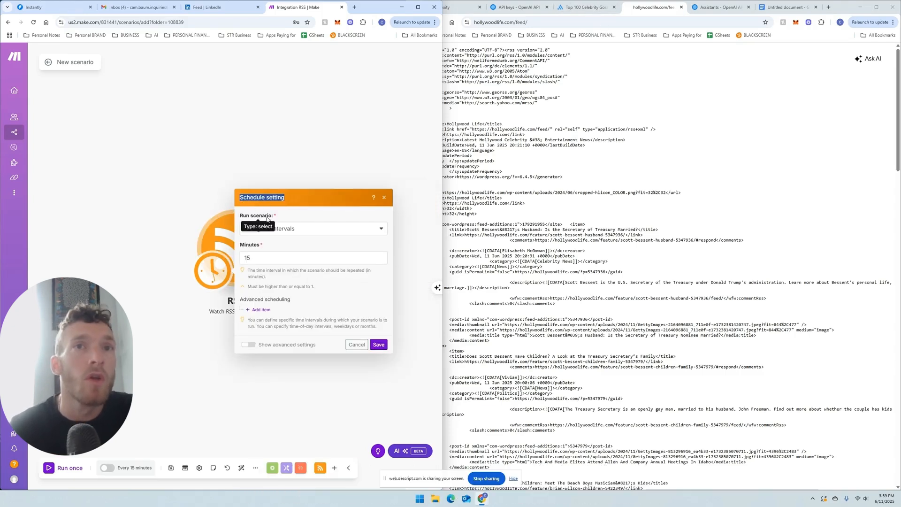
Schedule the scenario to run every day at 8:12 PM and save the schedule.
{"action": "left_click", "coordinate": [276, 229]}
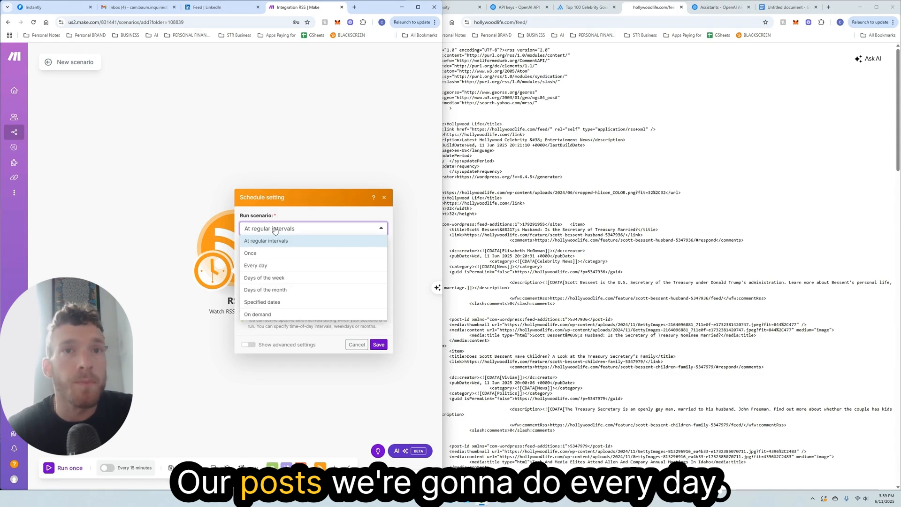
{"action": "left_click", "coordinate": [263, 265]}
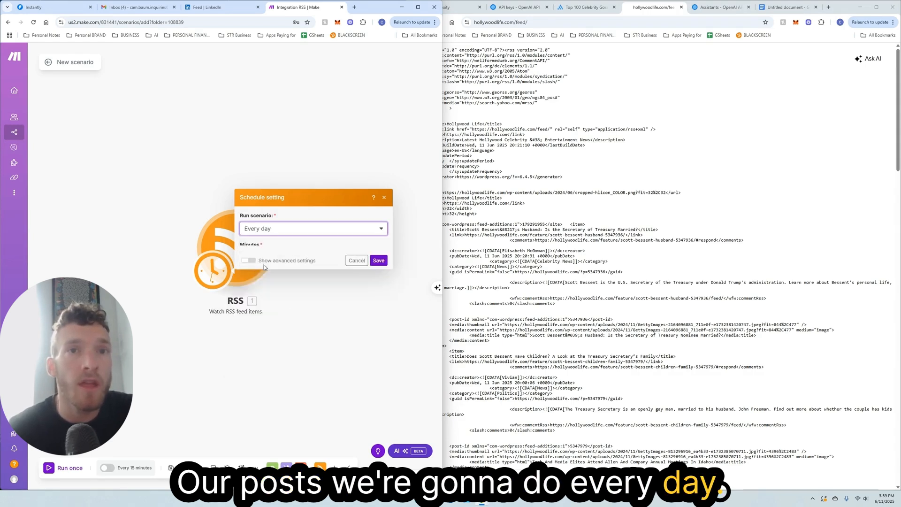
{"action": "left_click", "coordinate": [262, 285]}
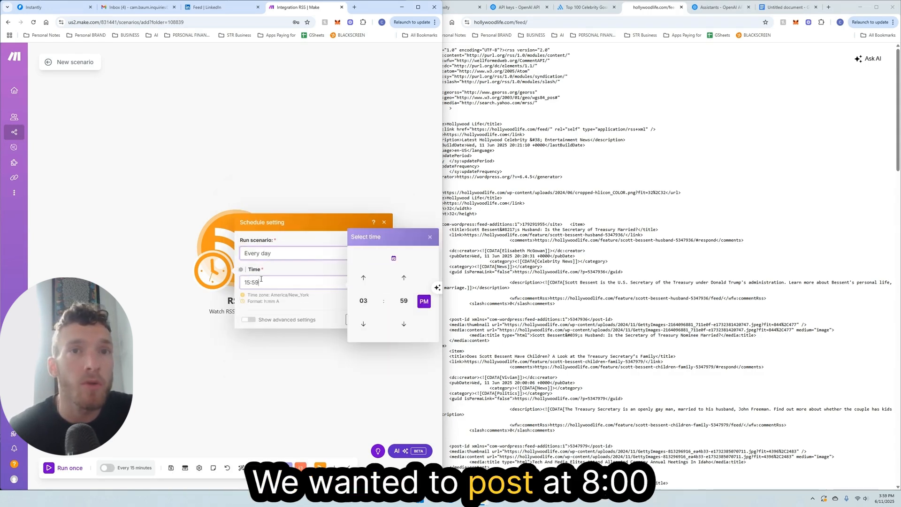
{"action": "left_click", "coordinate": [362, 286]}
{"action": "left_click", "coordinate": [363, 286]}
{"action": "left_click", "coordinate": [363, 287]}
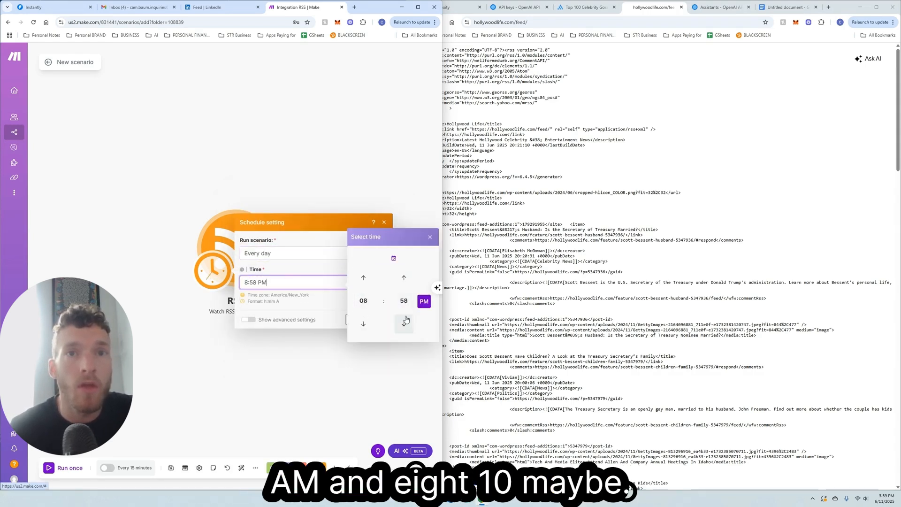
{"action": "left_click", "coordinate": [404, 301]}
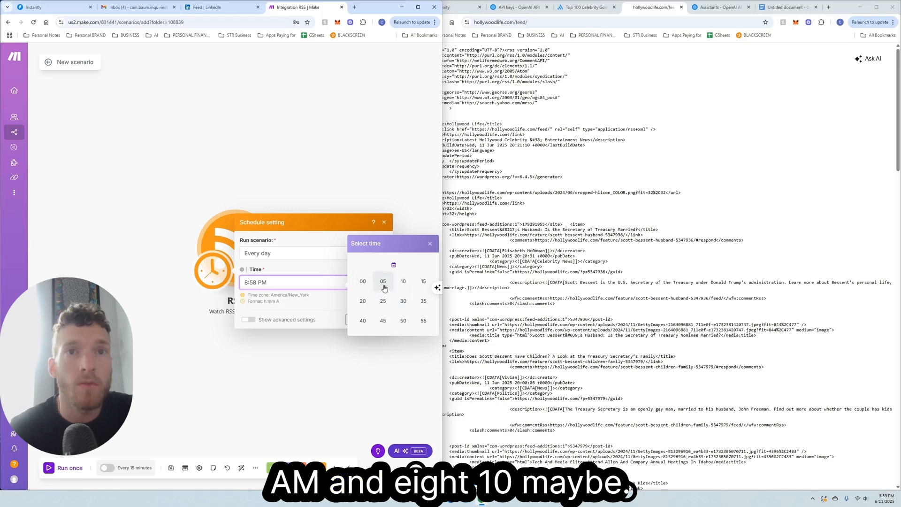
{"action": "left_click", "coordinate": [402, 287]}
{"action": "left_click", "coordinate": [405, 280]}
{"action": "left_click", "coordinate": [404, 280]}
{"action": "left_click", "coordinate": [429, 244]}
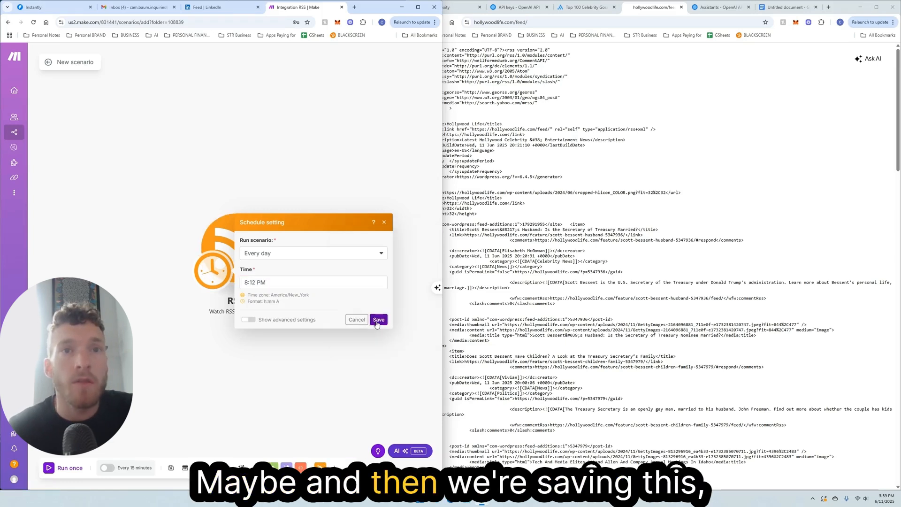
{"action": "left_click", "coordinate": [378, 320]}
{"action": "left_click", "coordinate": [328, 296]}
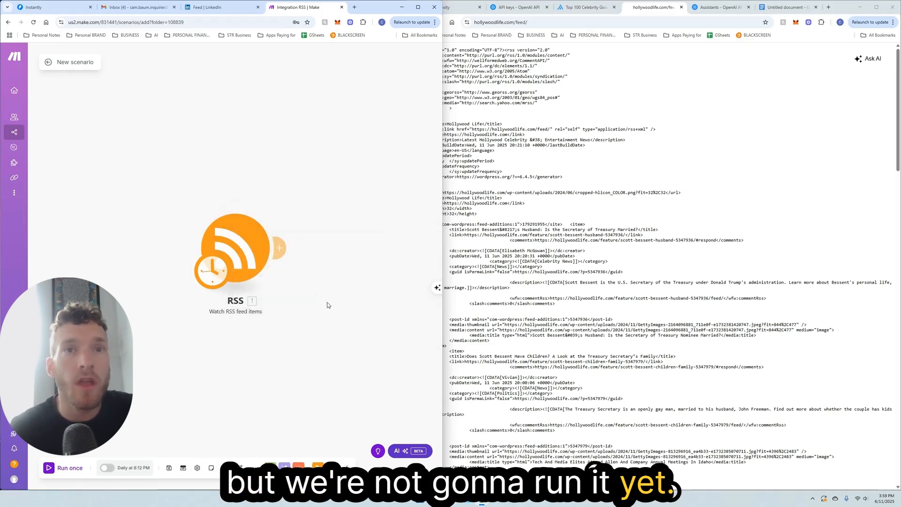
Run the scenario once to test the RSS feed, and close the module's output details.
{"action": "left_click", "coordinate": [69, 468]}
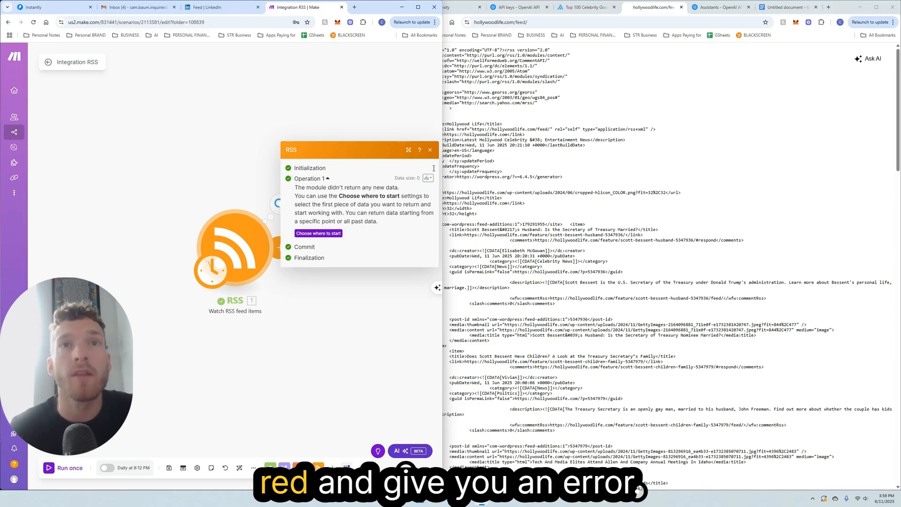
{"action": "left_click", "coordinate": [431, 150]}
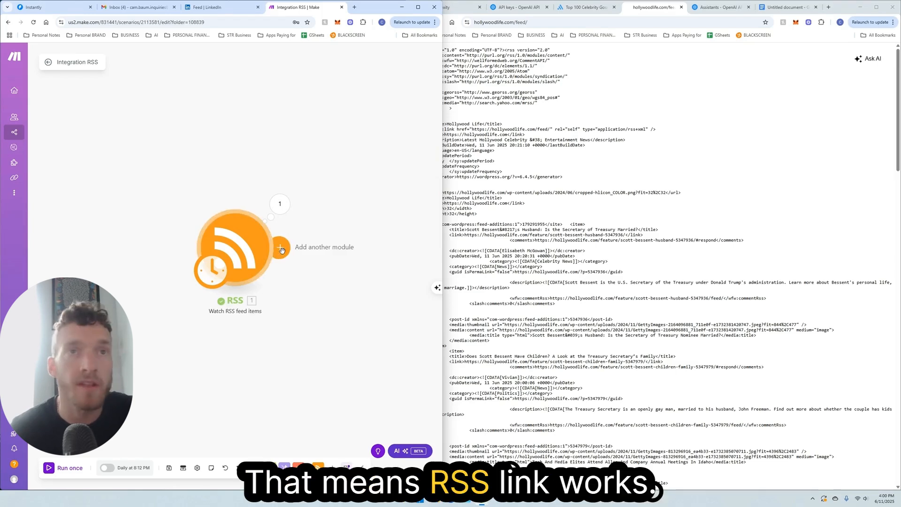
Add a Perplexity AI "Create a Chat Completion" module after the RSS module.
{"action": "left_click", "coordinate": [282, 253]}
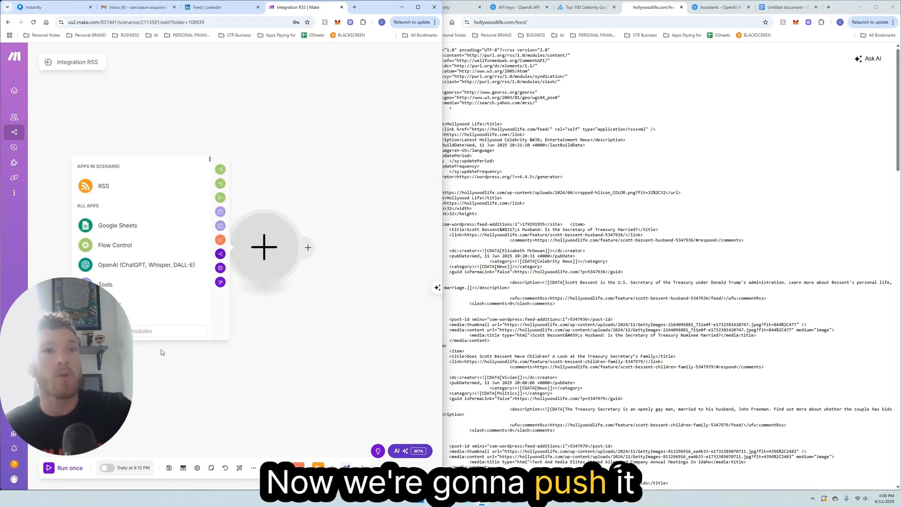
{"action": "type", "text": "perp"}
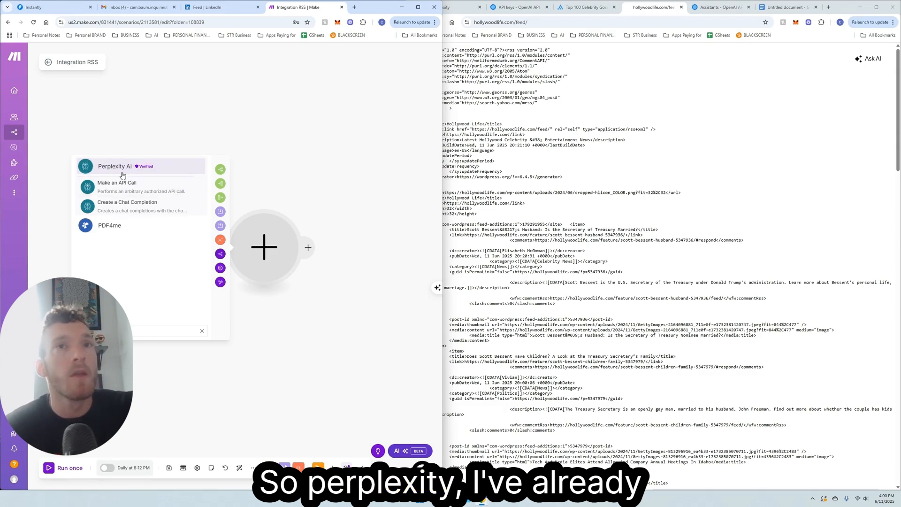
{"action": "left_click", "coordinate": [119, 168]}
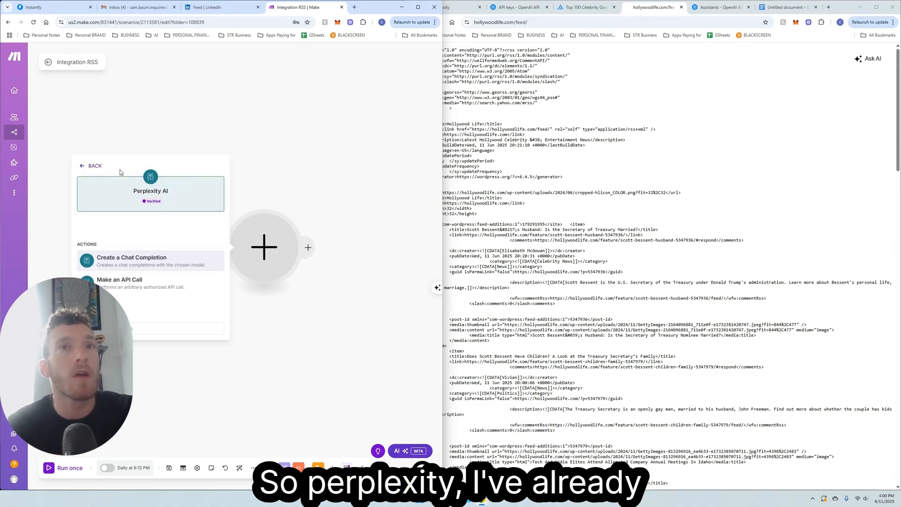
{"action": "left_click", "coordinate": [129, 264]}
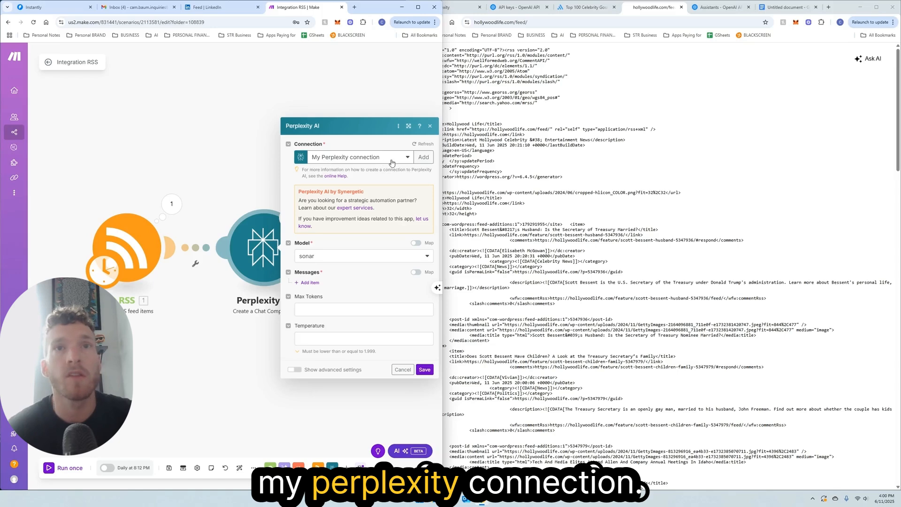
Examine the Perplexity connection form and the Google Docs links for creating Perplexity and OpenAI API keys.
{"action": "left_click", "coordinate": [423, 157]}
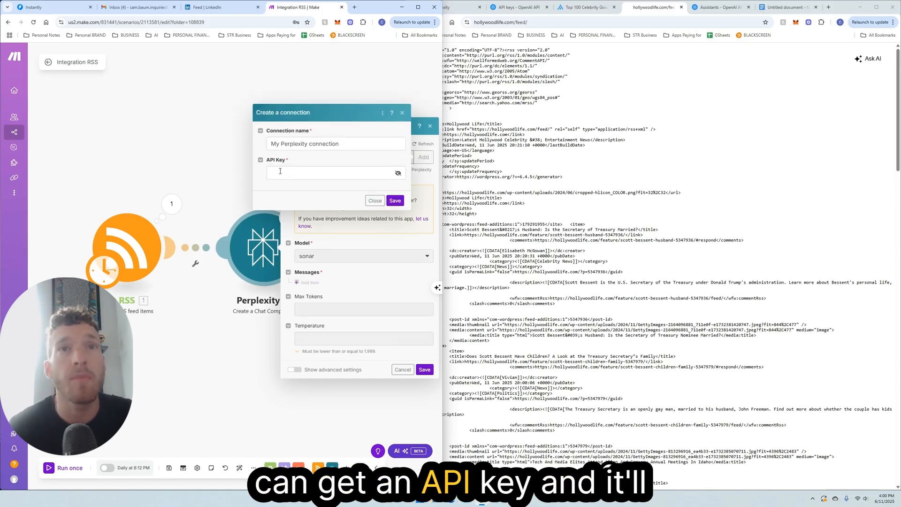
{"action": "left_click", "coordinate": [373, 201]}
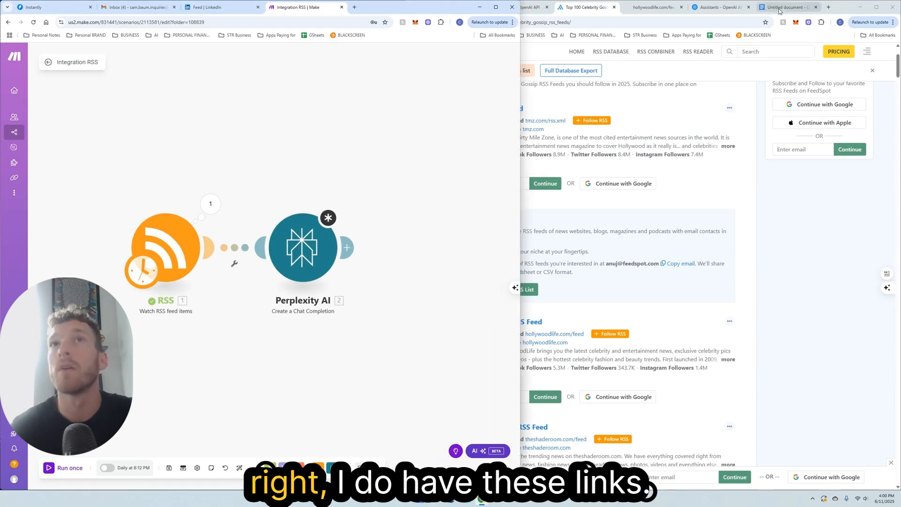
{"action": "left_click", "coordinate": [778, 10]}
{"action": "left_click_drag", "start_coordinate": [696, 177], "coordinate": [528, 145]}
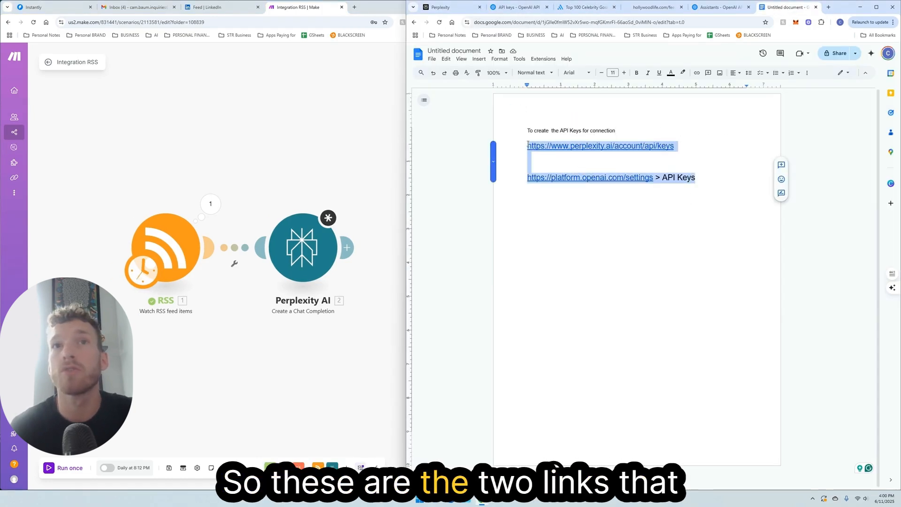
{"action": "left_click", "coordinate": [593, 244]}
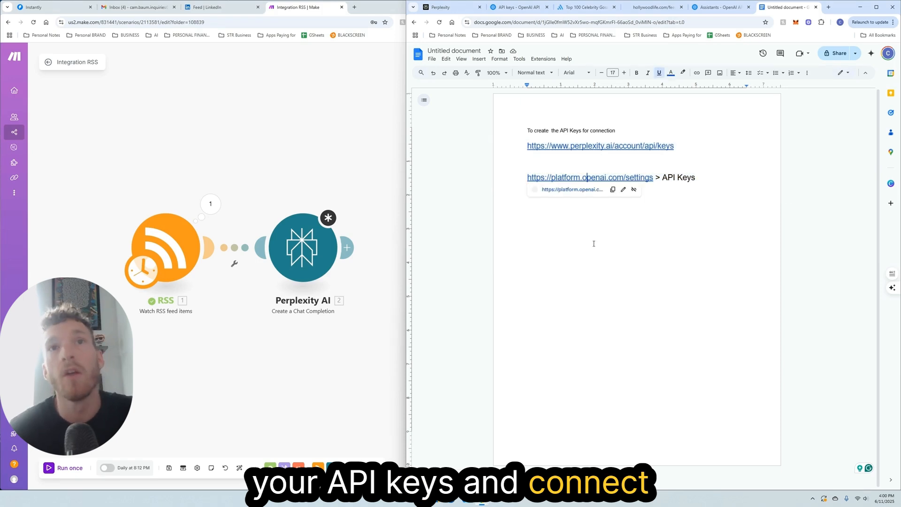
{"action": "left_click", "coordinate": [371, 210]}
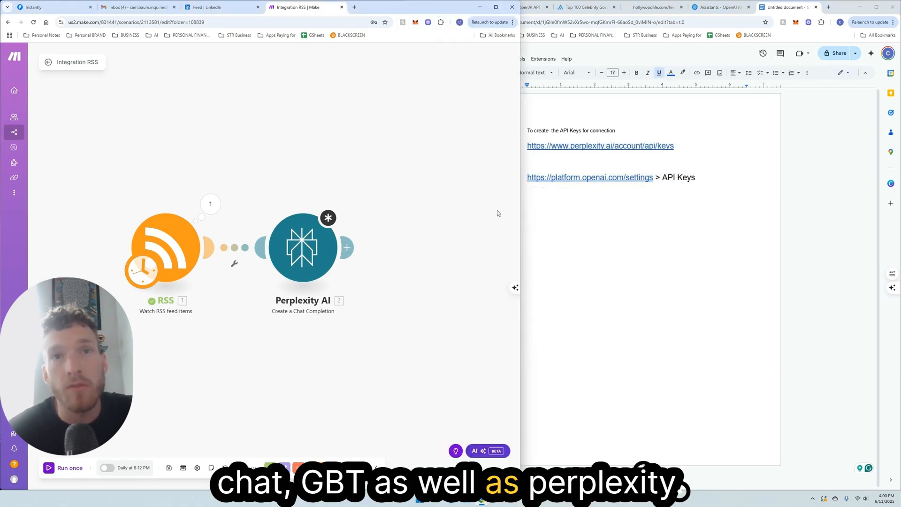
Add a message item to the Perplexity AI module and map the RSS Description into its content.
{"action": "left_click_drag", "start_coordinate": [519, 209], "coordinate": [899, 186]}
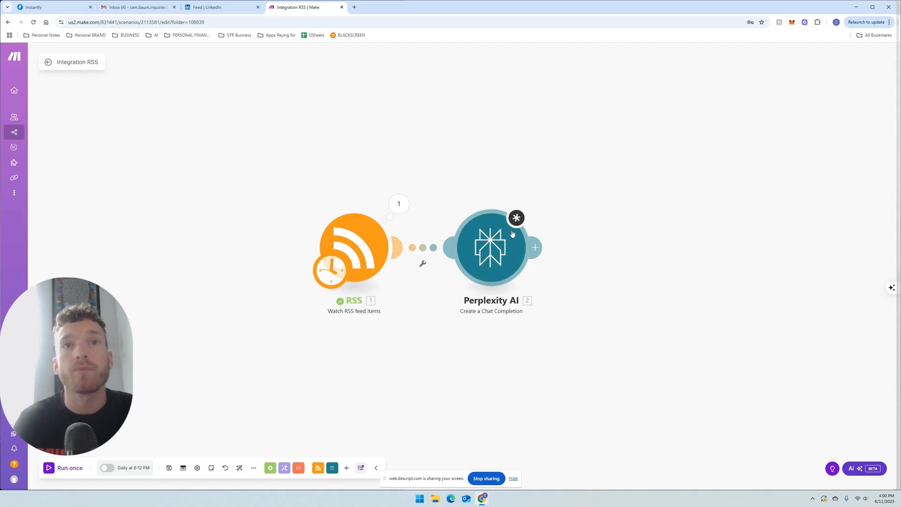
{"action": "left_click", "coordinate": [513, 248]}
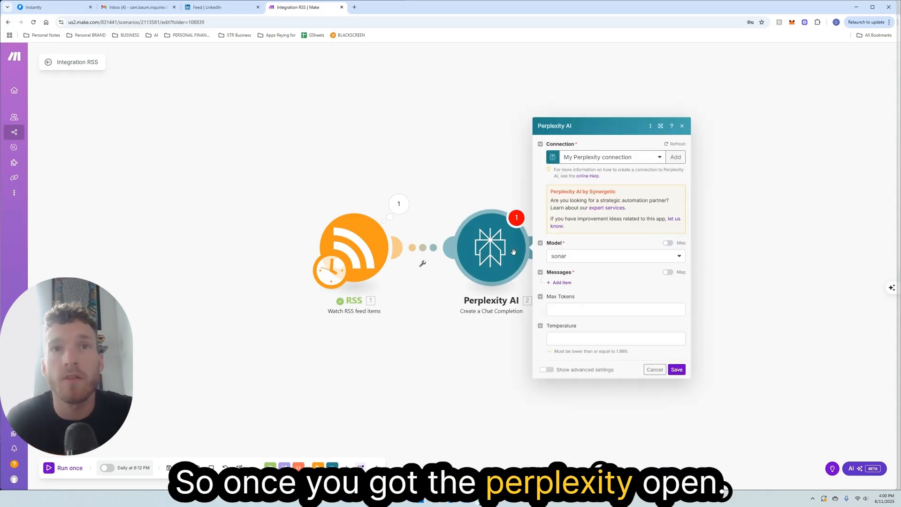
{"action": "left_click", "coordinate": [562, 282]}
{"action": "left_click", "coordinate": [578, 258]}
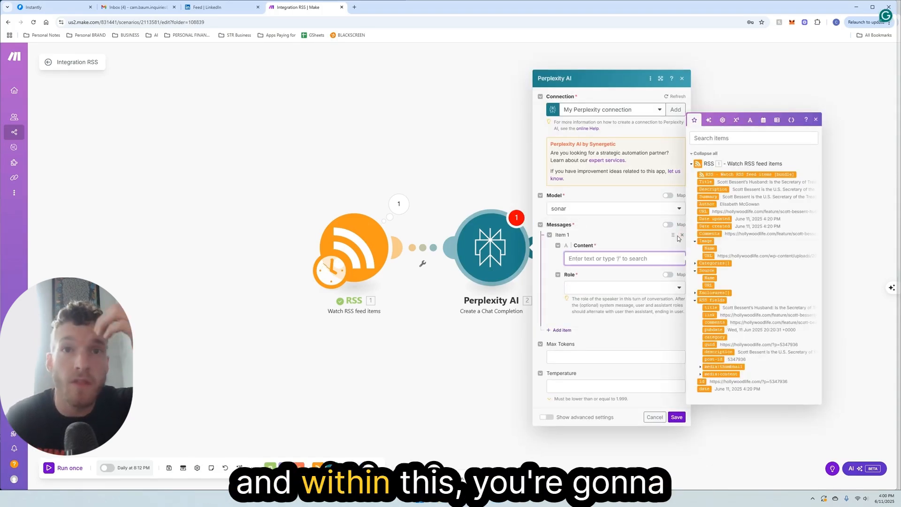
{"action": "left_click", "coordinate": [715, 189]}
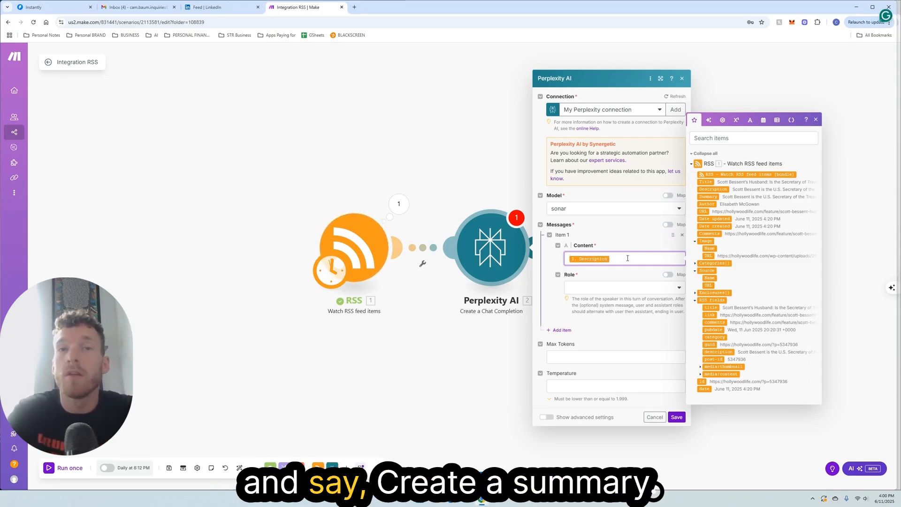
Write "create a summary to copy and paste into a Chatgpt prompt" after the mapped Description in the message content.
{"action": "type", "text": "create a summary"}
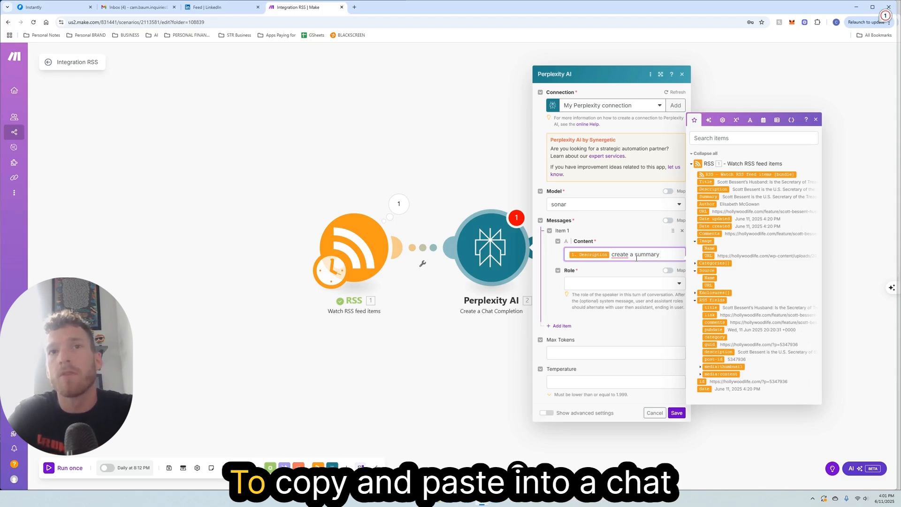
{"action": "type", "text": " to copy and paste "}
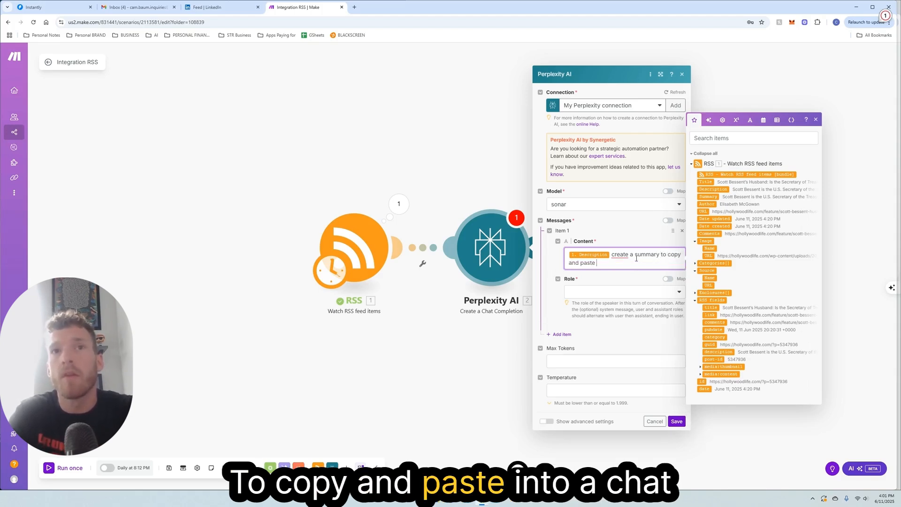
{"action": "type", "text": "into a "}
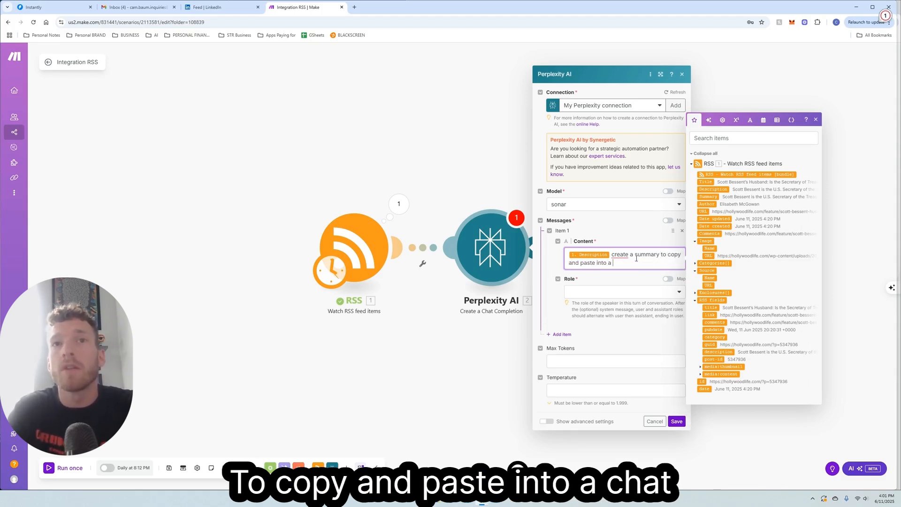
{"action": "type", "text": "CHat"}
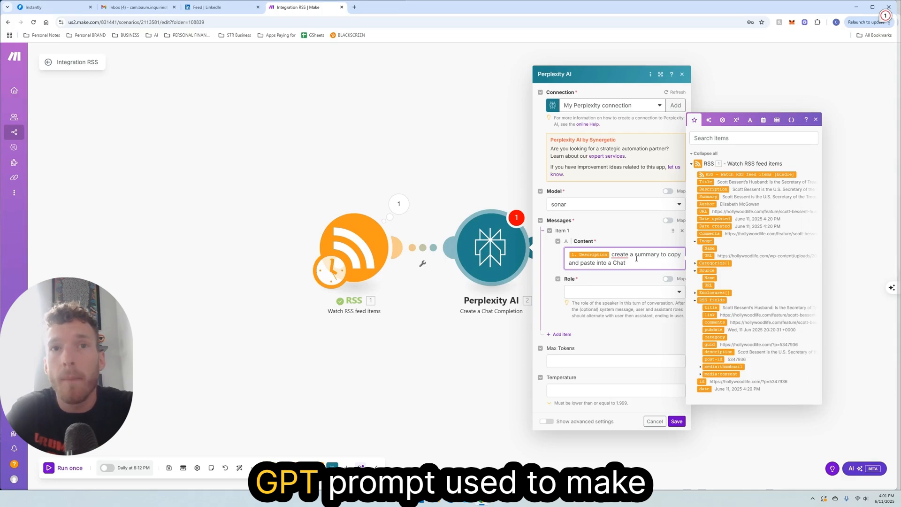
{"action": "type", "text": "gpt prompt"}
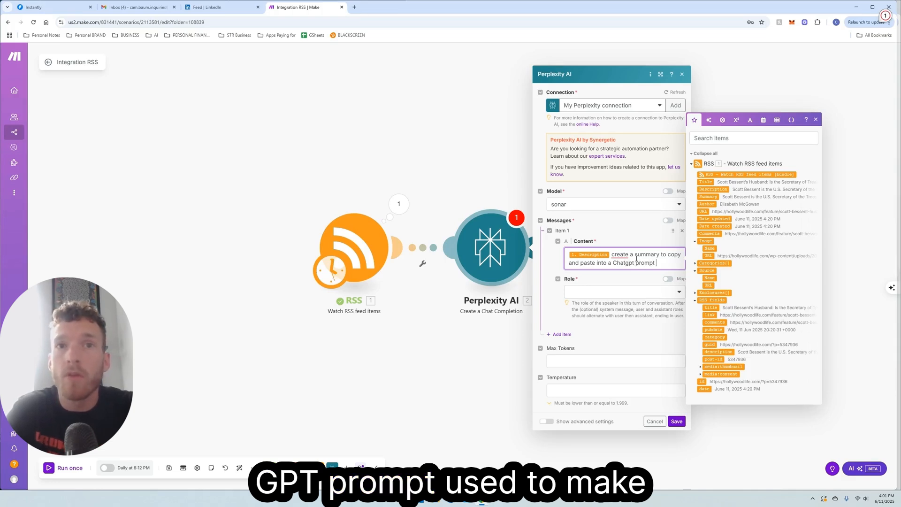
{"action": "type", "text": " used to "}
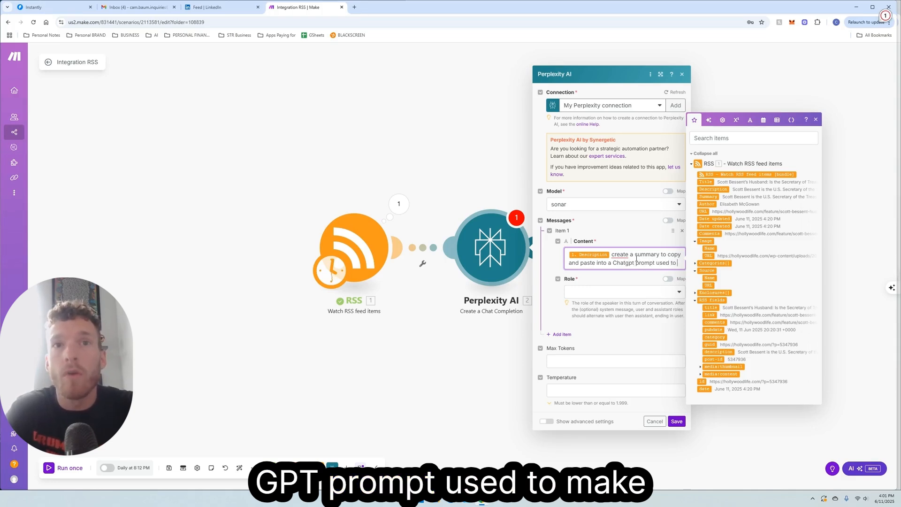
{"action": "type", "text": "make"}
{"action": "key", "text": "BackSpace"}
{"action": "key", "text": "BackSpace"}
{"action": "key", "text": "BackSpace"}
{"action": "key", "text": "BackSpace"}
{"action": "key", "text": "BackSpace"}
{"action": "key", "text": "BackSpace"}
{"action": "key", "text": "BackSpace"}
{"action": "key", "text": "BackSpace"}
{"action": "key", "text": "BackSpace"}
{"action": "key", "text": "BackSpace"}
{"action": "key", "text": "BackSpace"}
{"action": "key", "text": "BackSpace"}
{"action": "key", "text": "BackSpace"}
Continue the prompt with "Make the summary overview the most important point of this article, give more background, and give one good insight.".
{"action": "type", "text": ". Ma"}
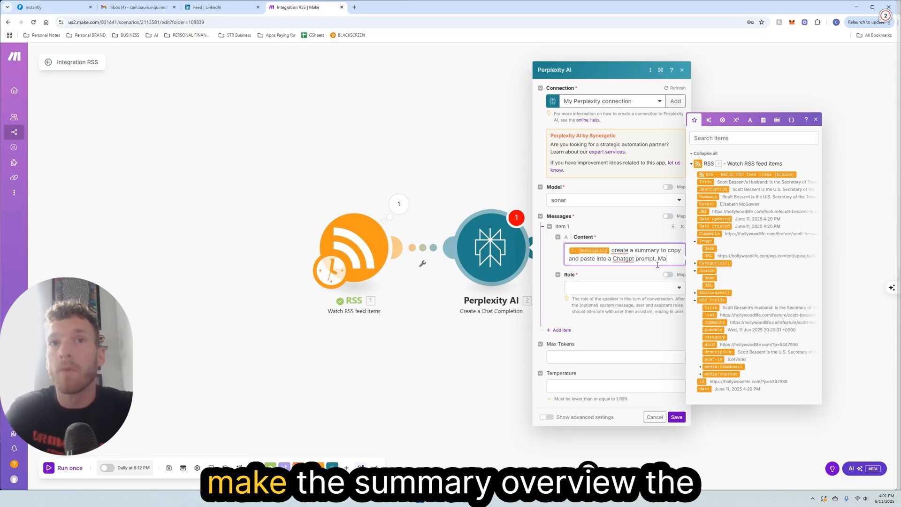
{"action": "type", "text": "ke the summary "}
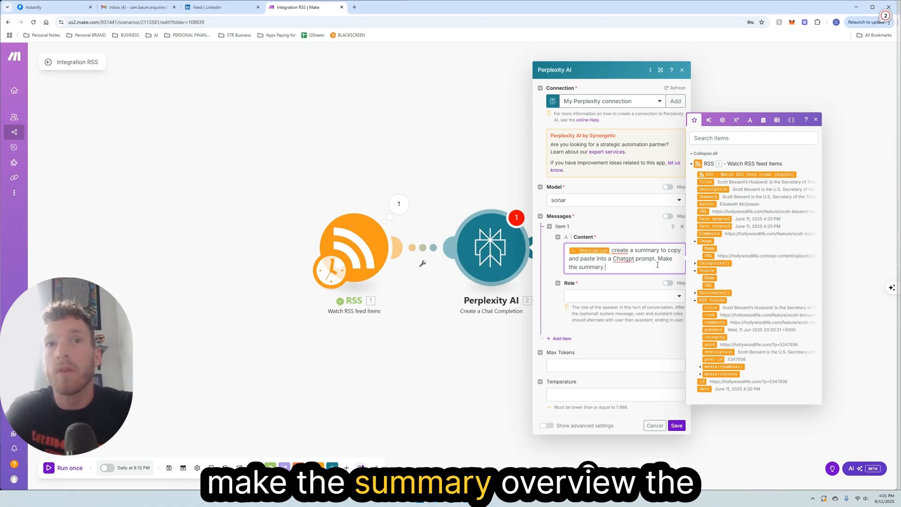
{"action": "type", "text": "overview the "}
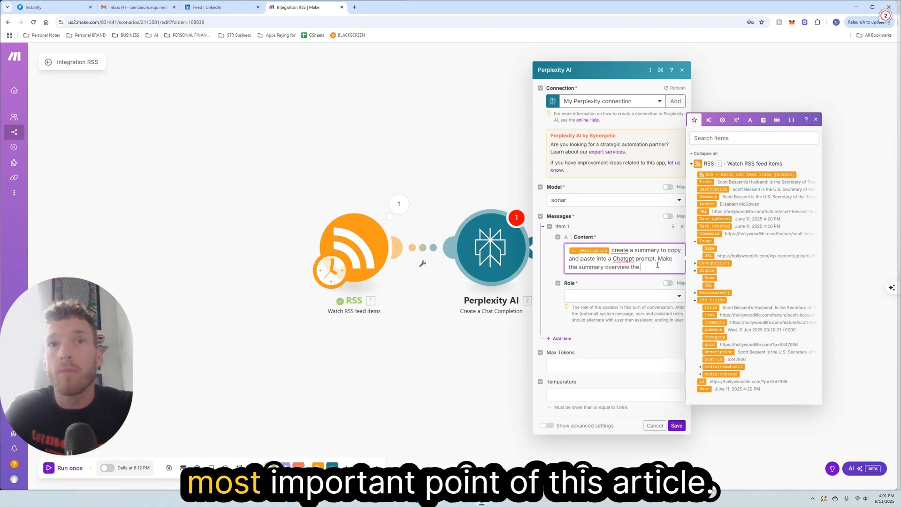
{"action": "type", "text": "most important "}
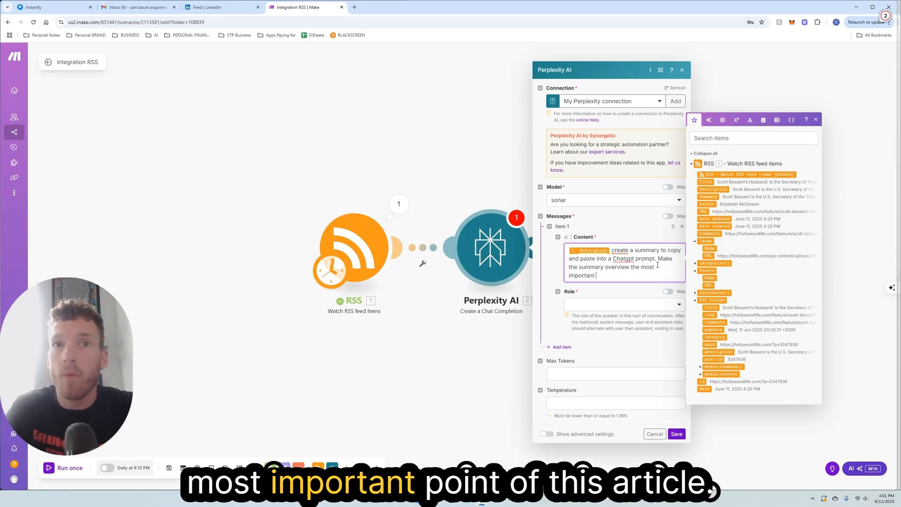
{"action": "type", "text": "point of this a"}
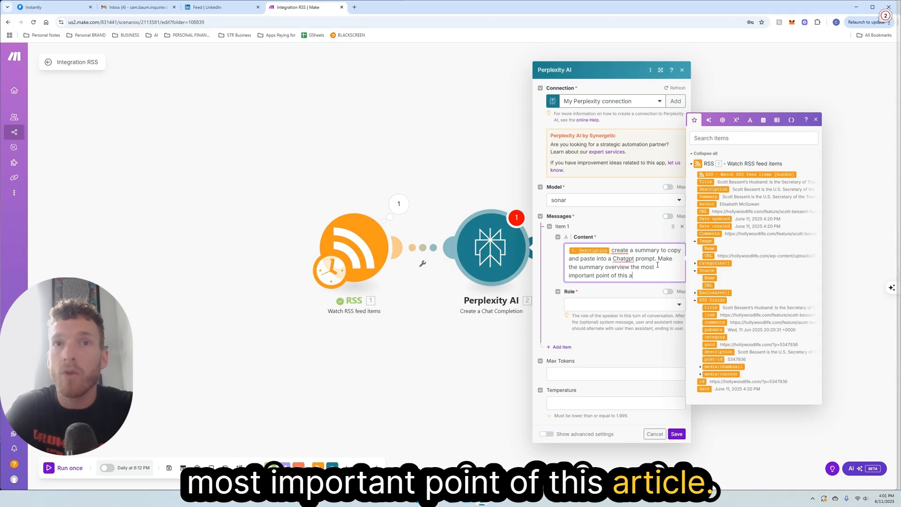
{"action": "type", "text": "rticle. , g"}
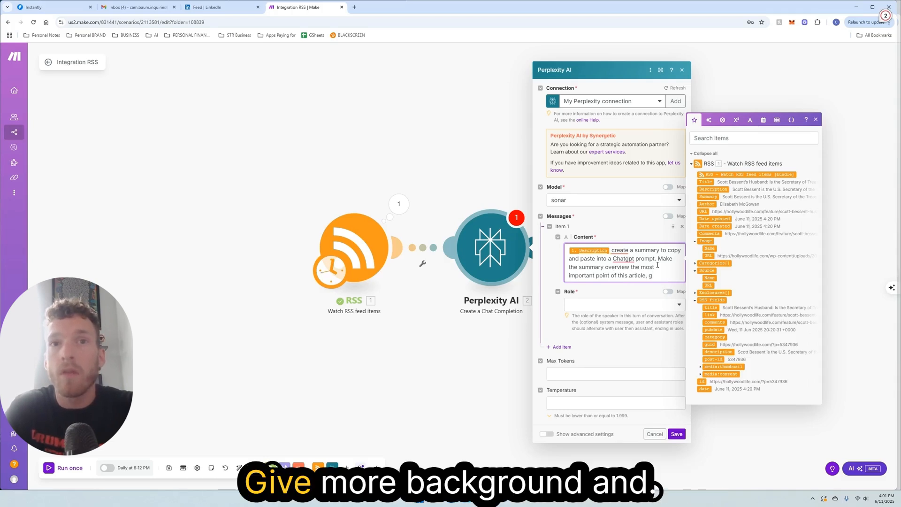
{"action": "type", "text": "ive mere background"}
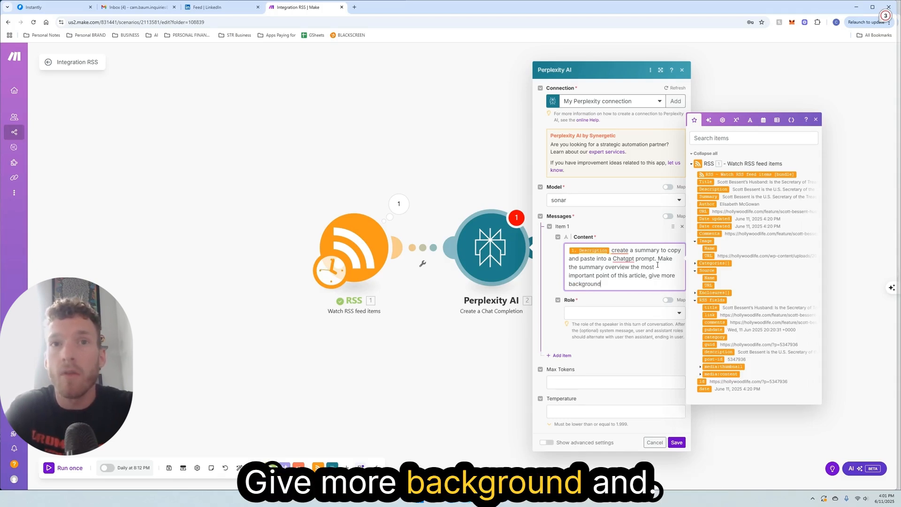
{"action": "key", "text": "BackSpace"}
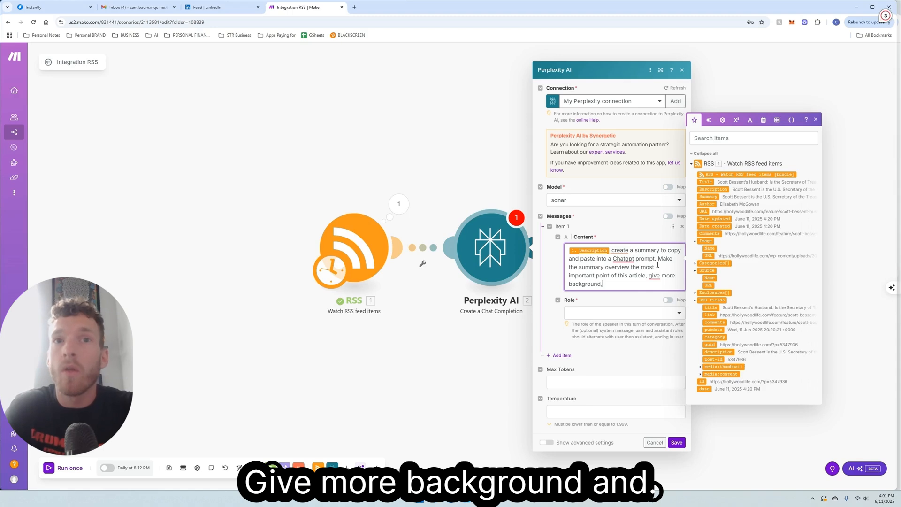
{"action": "type", "text": "d, and "}
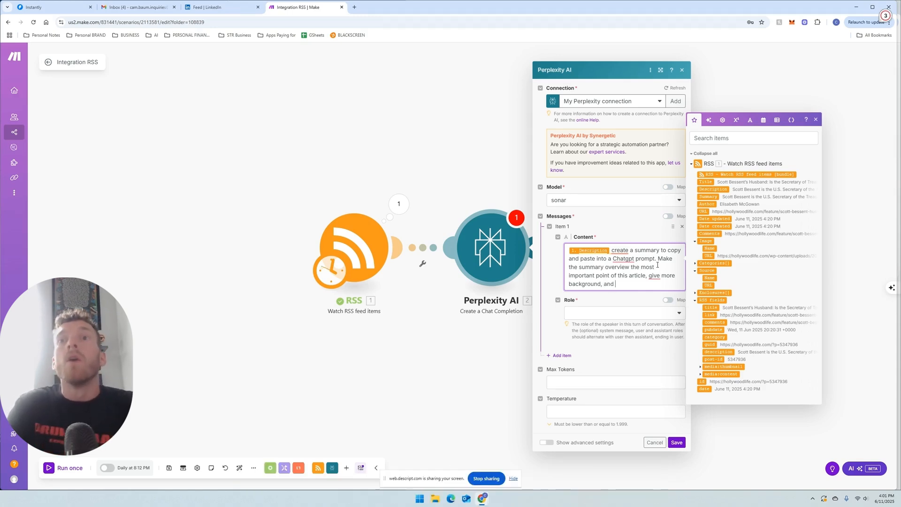
{"action": "type", "text": "give one "}
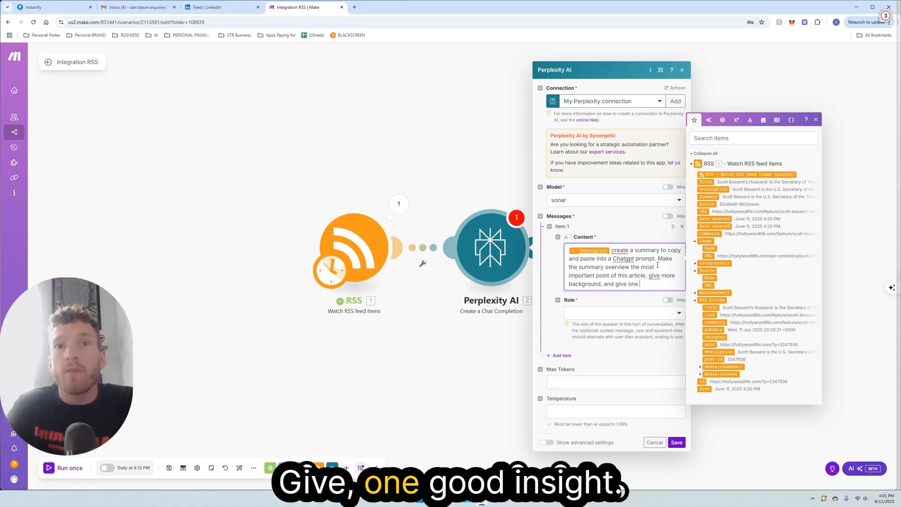
{"action": "type", "text": "good insight."}
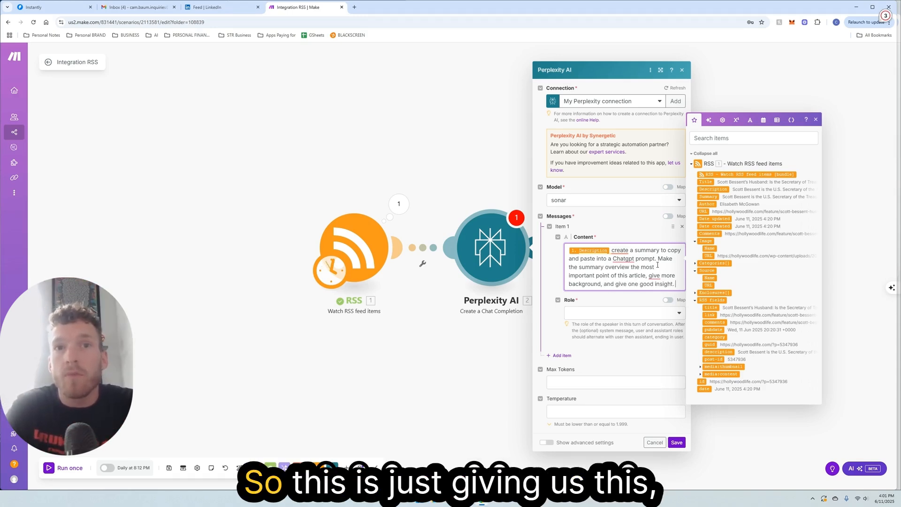
Set the message's role to User and review the prompt's objective and requested details.
{"action": "left_click", "coordinate": [620, 312]}
{"action": "left_click", "coordinate": [574, 324]}
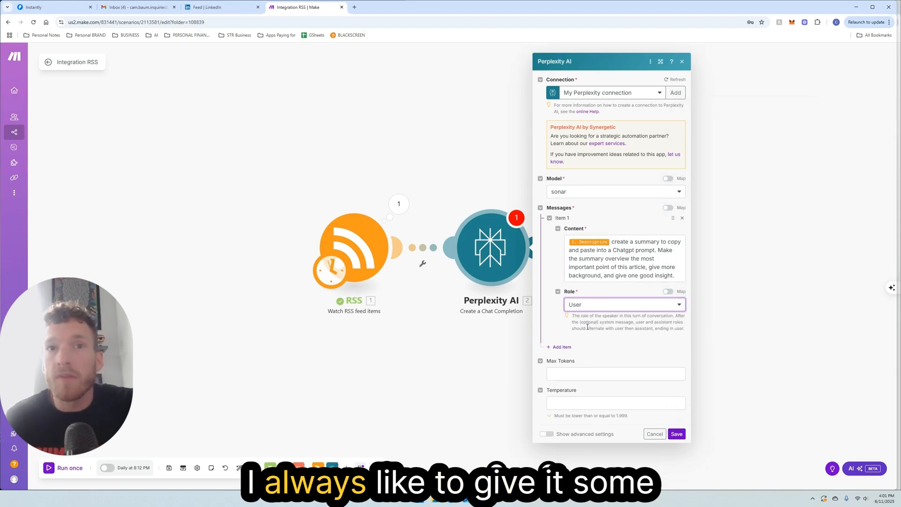
{"action": "left_click_drag", "start_coordinate": [658, 250], "coordinate": [675, 276]}
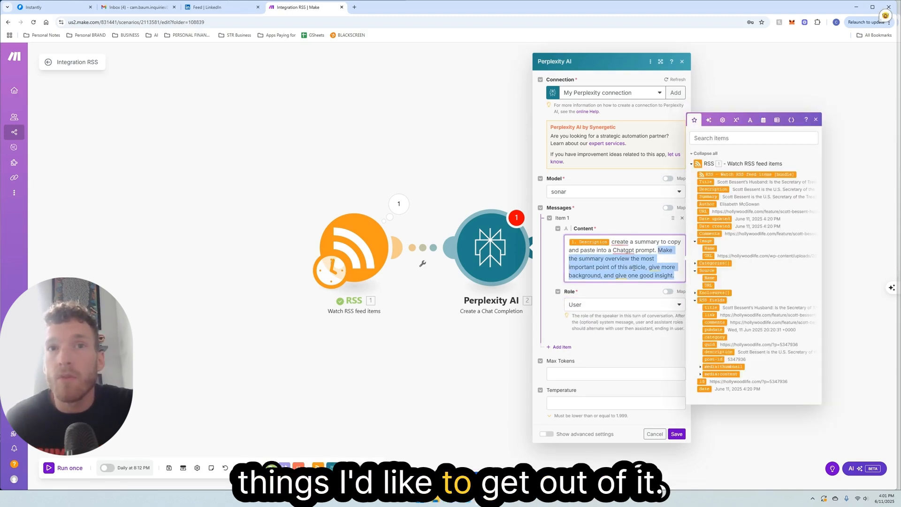
{"action": "left_click_drag", "start_coordinate": [611, 241], "coordinate": [656, 251]}
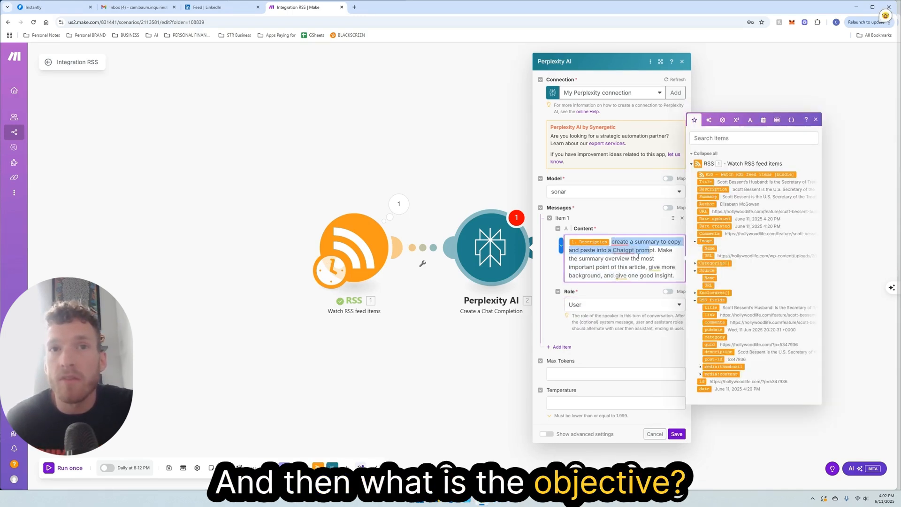
{"action": "left_click", "coordinate": [617, 259]}
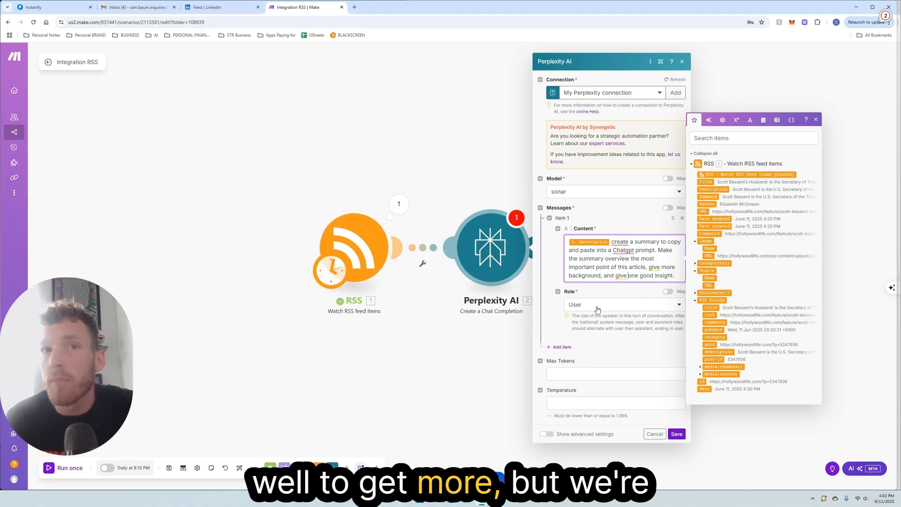
Set the Perplexity AI module's maximum tokens to 700.
{"action": "left_click", "coordinate": [617, 375]}
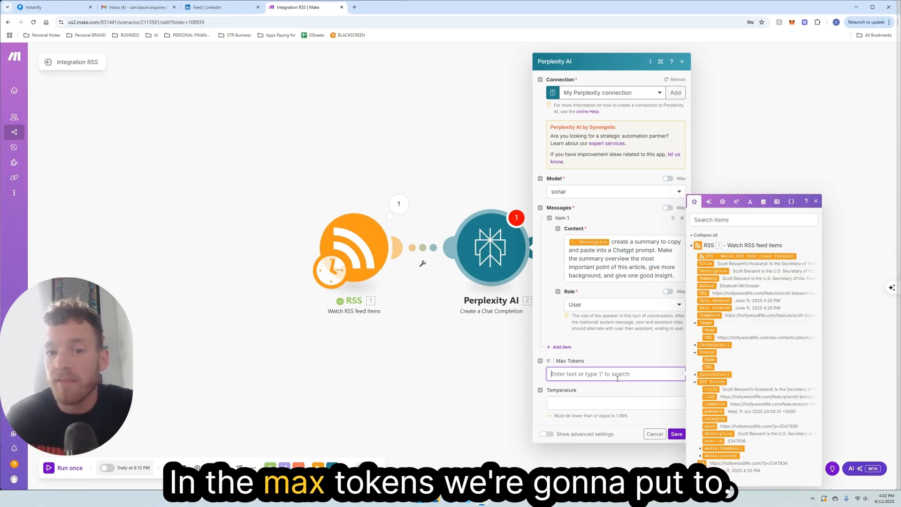
{"action": "type", "text": "7"}
{"action": "key", "text": "BackSpace"}
{"action": "type", "text": "700"}
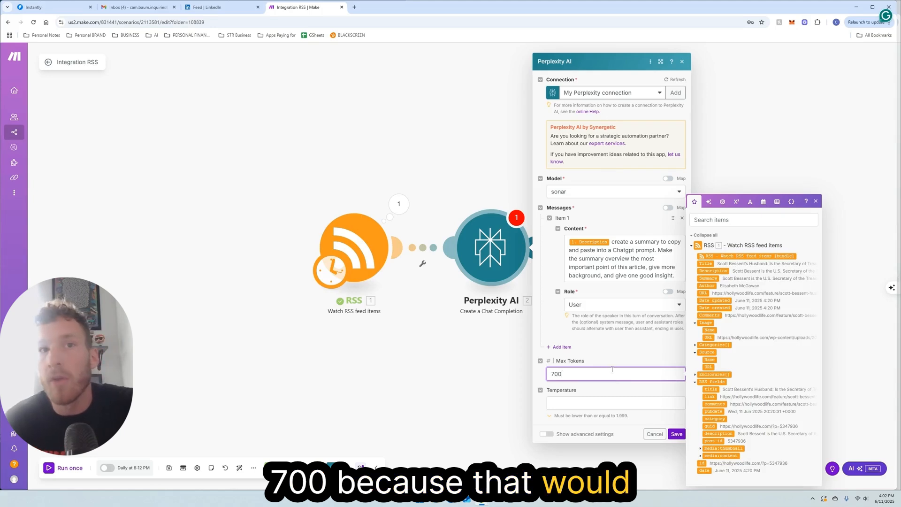
{"action": "left_click", "coordinate": [624, 346]}
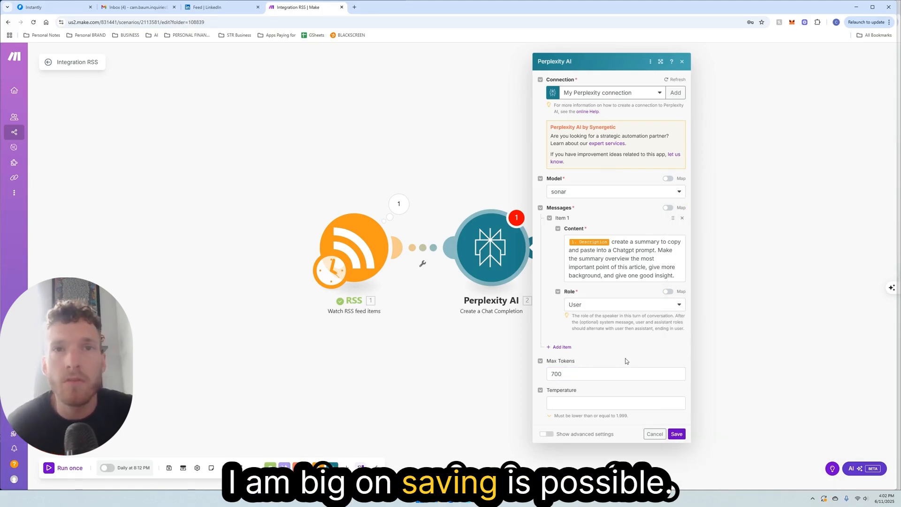
Choose sonar from the available Perplexity models and save the module's settings.
{"action": "left_click", "coordinate": [603, 193]}
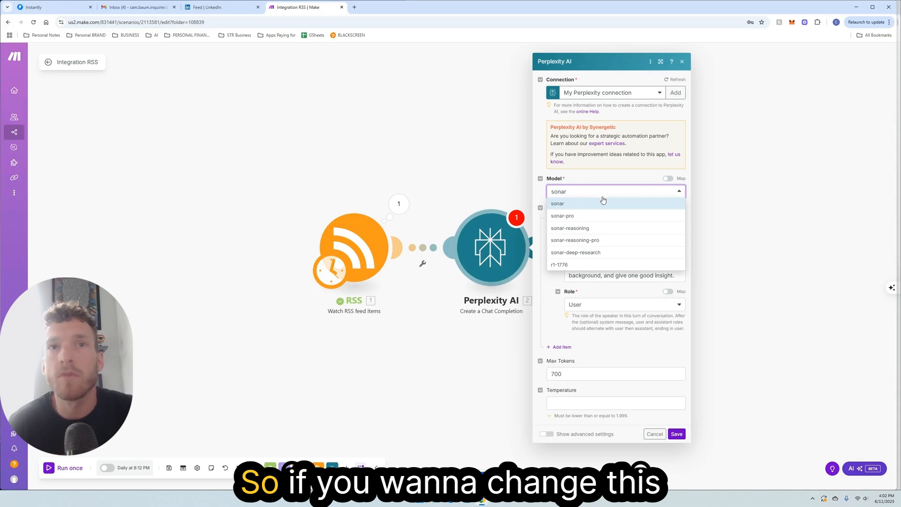
{"action": "left_click", "coordinate": [575, 203]}
{"action": "left_click", "coordinate": [575, 197]}
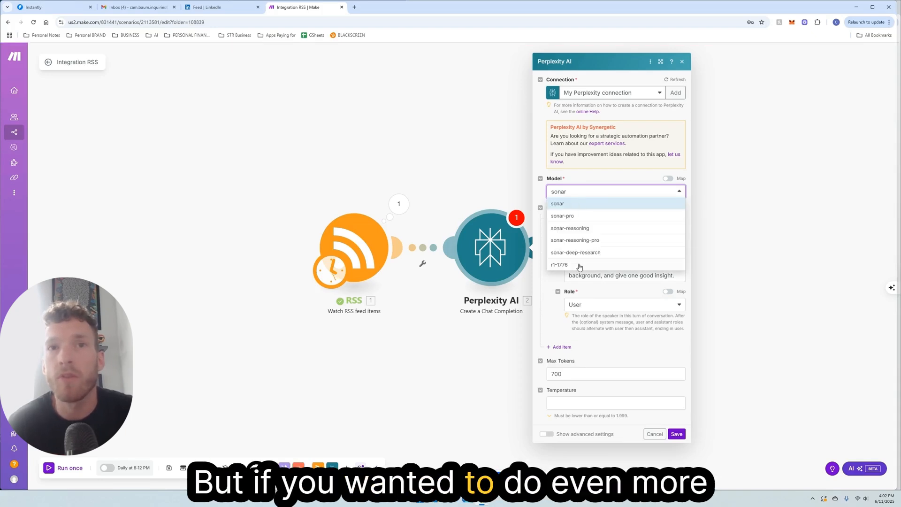
{"action": "left_click", "coordinate": [572, 206]}
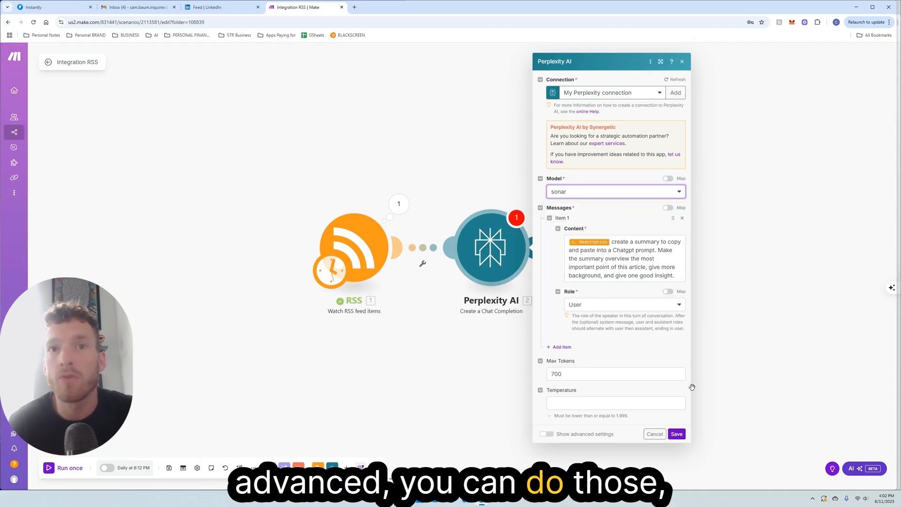
{"action": "left_click", "coordinate": [676, 434]}
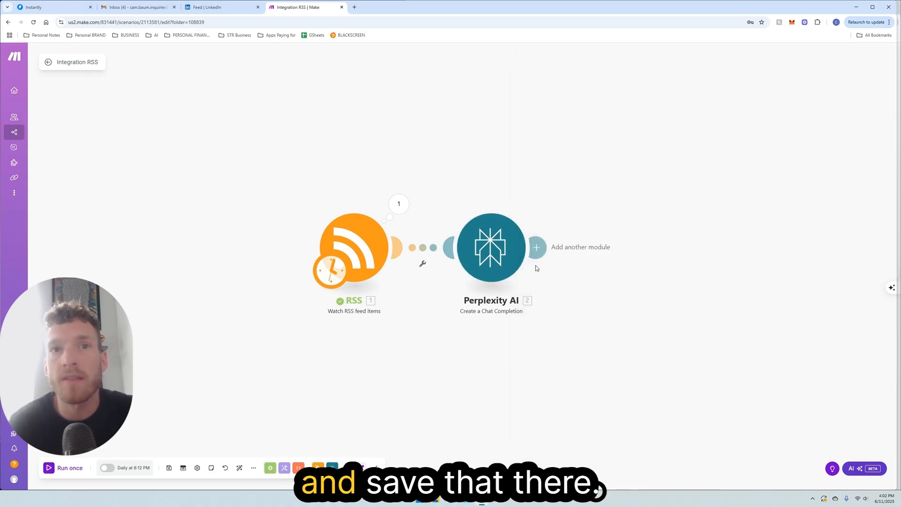
Add a Flow Control Router after the Perplexity AI module.
{"action": "left_click", "coordinate": [538, 253]}
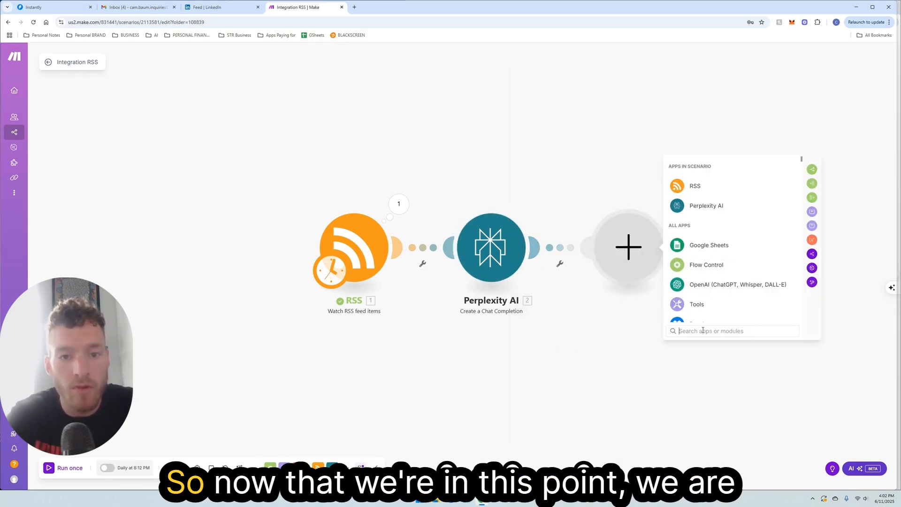
{"action": "type", "text": "rout"}
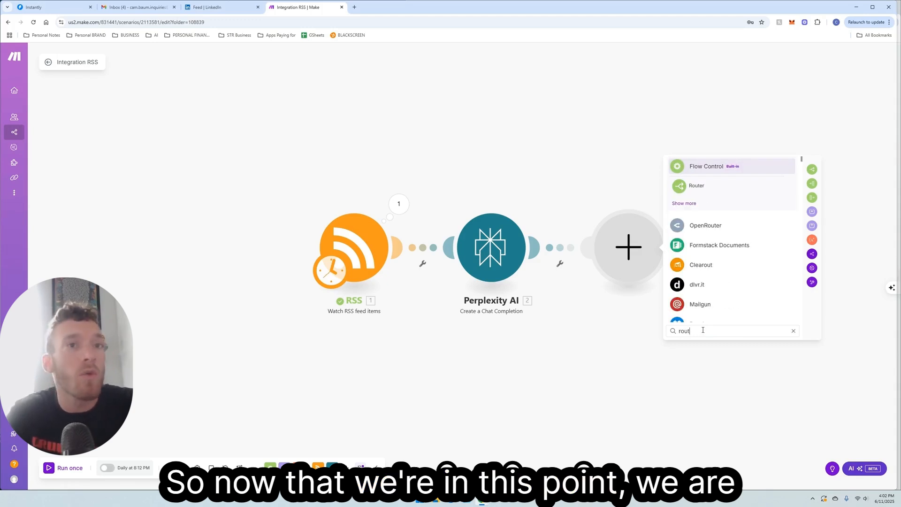
{"action": "left_click", "coordinate": [692, 188]}
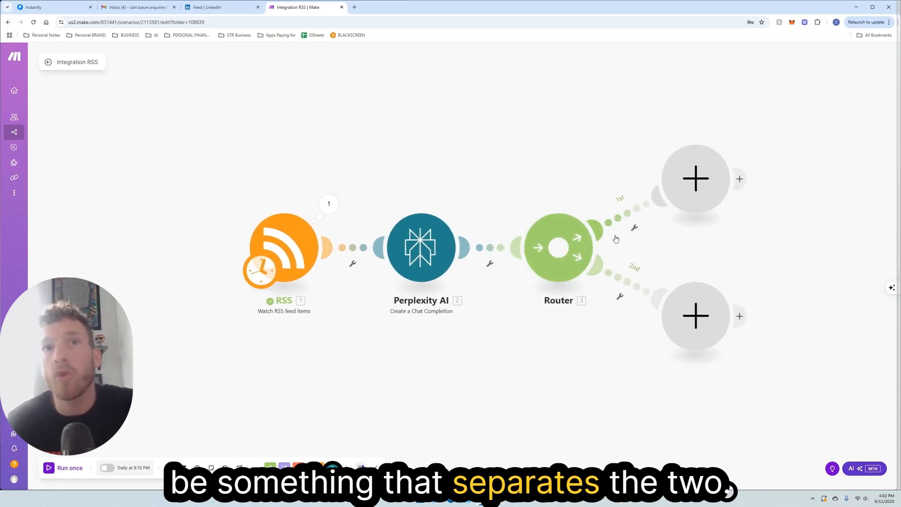
Add an OpenAI (ChatGPT, Whisper, DALL-E) Message an Assistant module to the router's first route.
{"action": "left_click", "coordinate": [704, 183]}
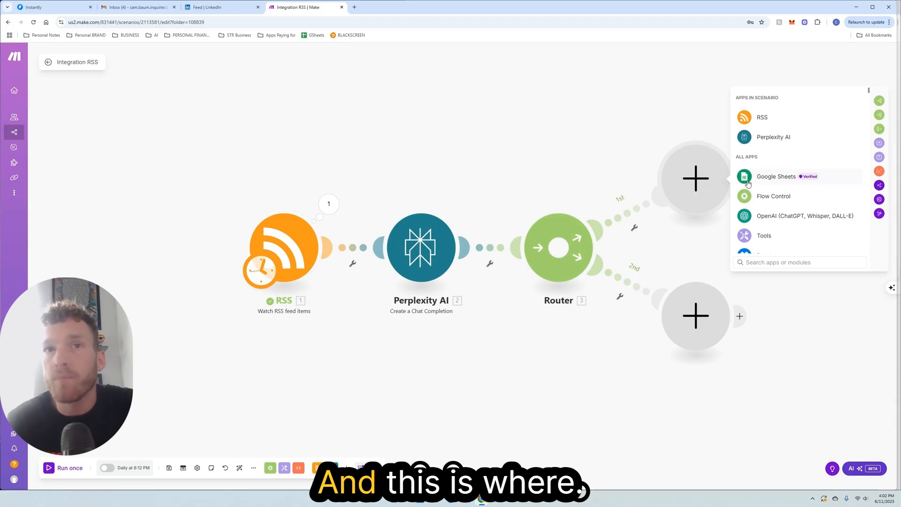
{"action": "left_click", "coordinate": [772, 217]}
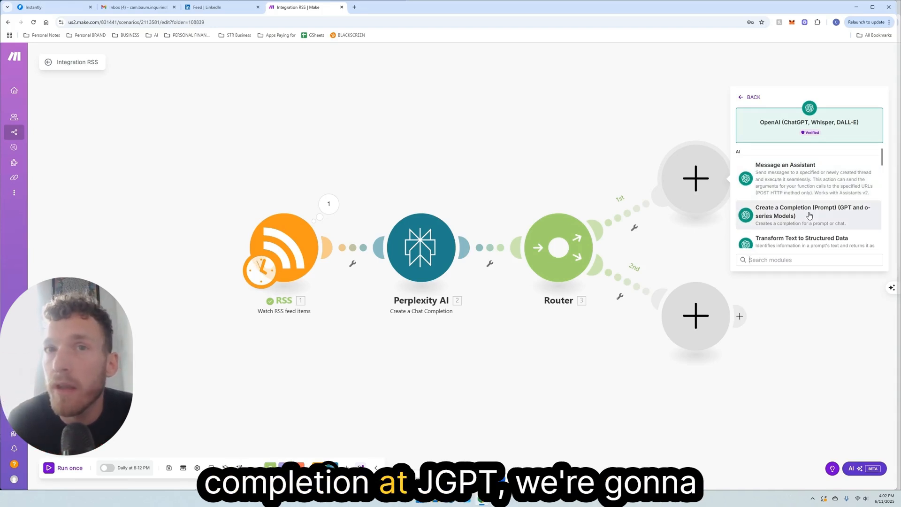
{"action": "left_click", "coordinate": [781, 185]}
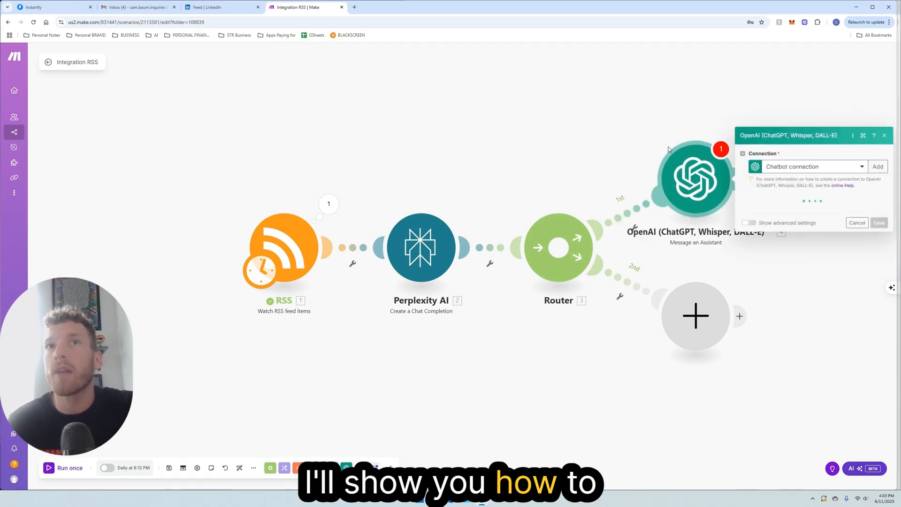
{"action": "left_click", "coordinate": [656, 96]}
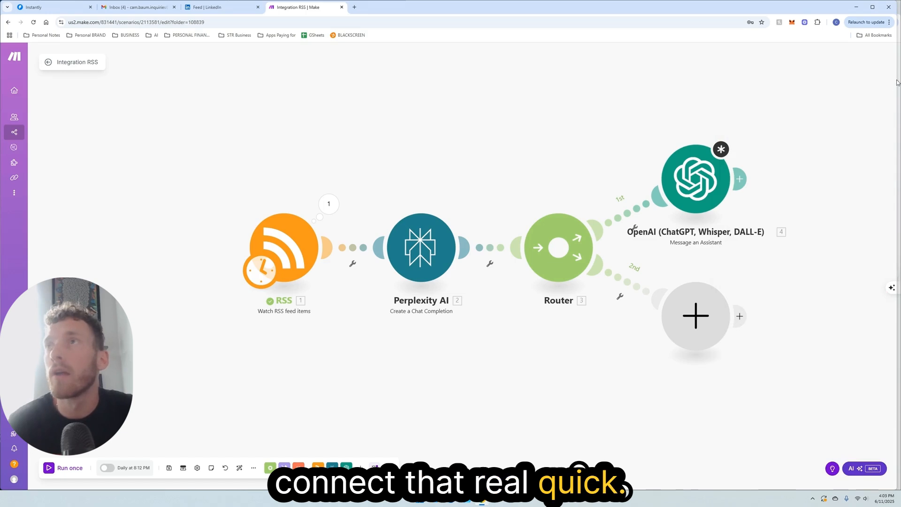
Switch to the OpenAI Platform's Assistants page and review the full system instructions of the Linkedin Genius Bot.
{"action": "left_click_drag", "start_coordinate": [897, 83], "coordinate": [408, 135]}
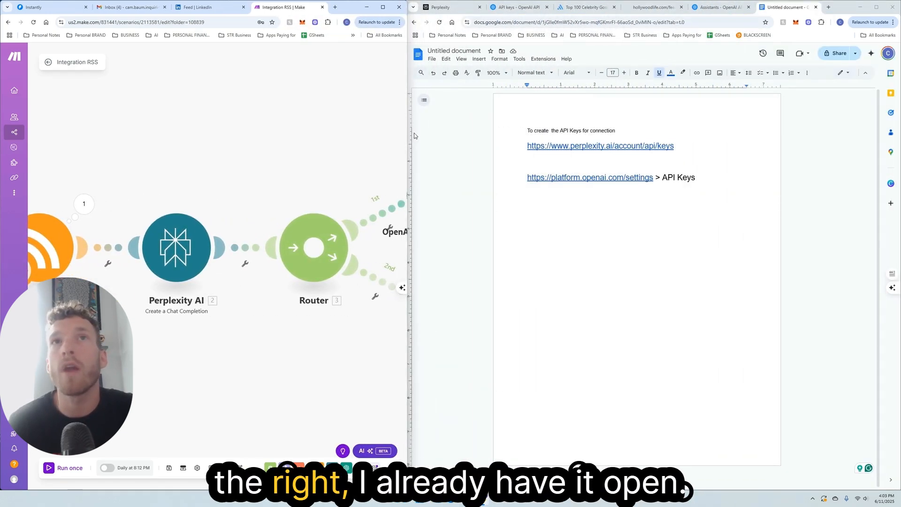
{"action": "left_click", "coordinate": [717, 9]}
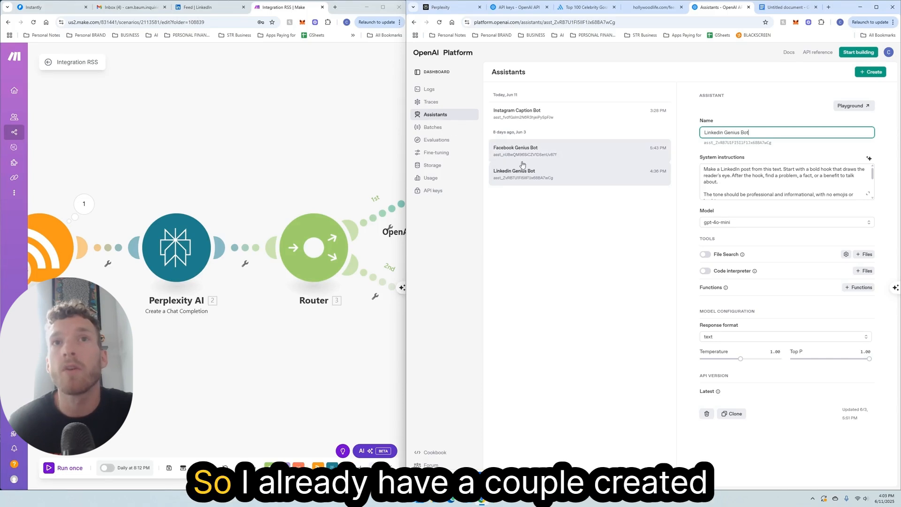
{"action": "left_click", "coordinate": [539, 224]}
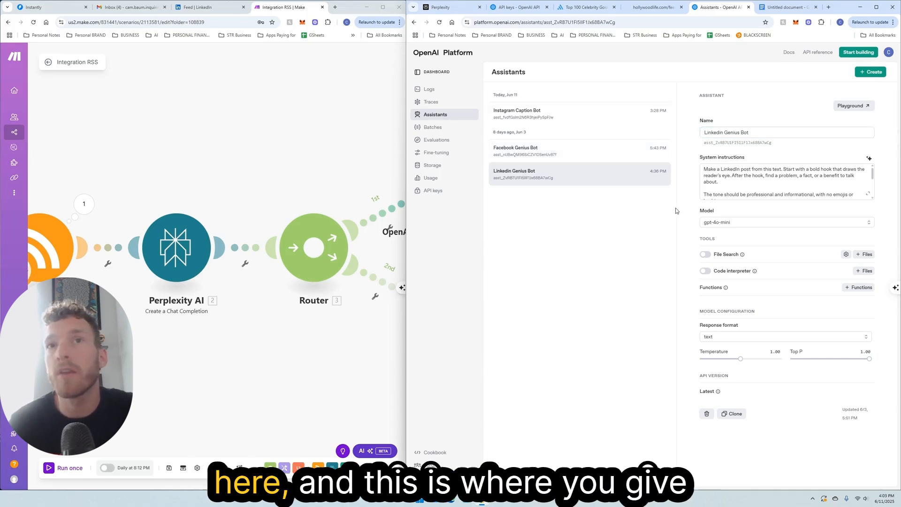
{"action": "scroll", "coordinate": [736, 191], "scroll_direction": "down", "scroll_amount": 2}
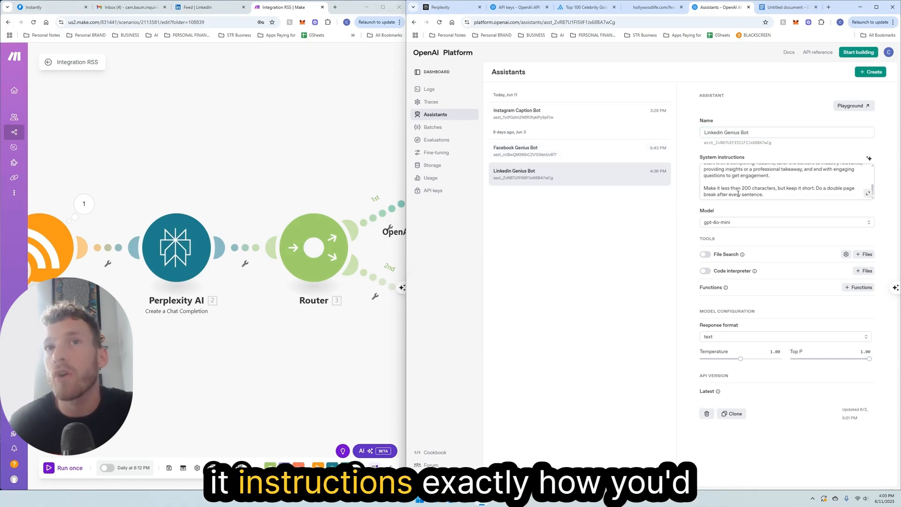
{"action": "scroll", "coordinate": [743, 196], "scroll_direction": "up", "scroll_amount": 2}
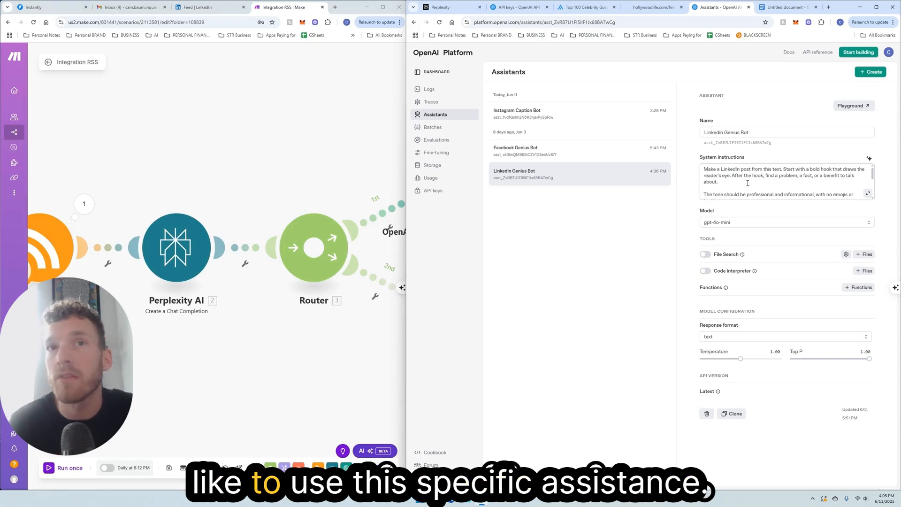
{"action": "scroll", "coordinate": [723, 175], "scroll_direction": "down", "scroll_amount": 2}
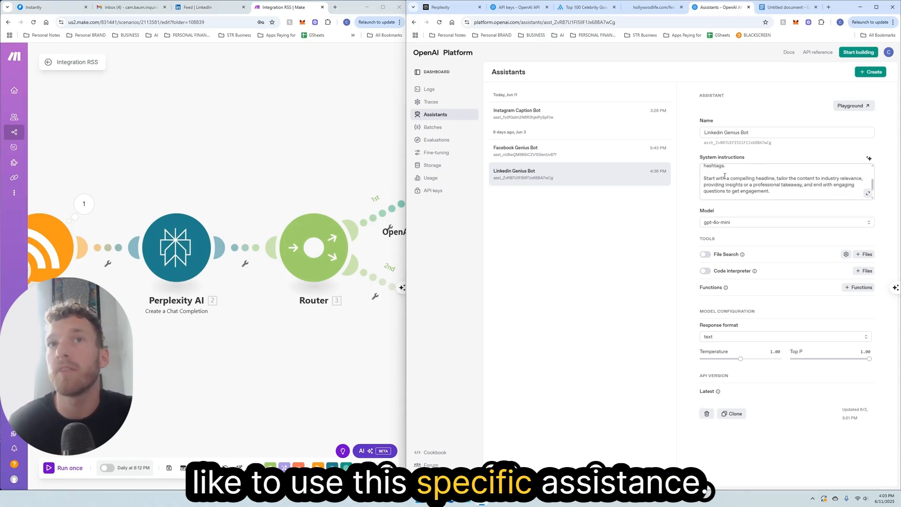
{"action": "scroll", "coordinate": [712, 176], "scroll_direction": "up", "scroll_amount": 2}
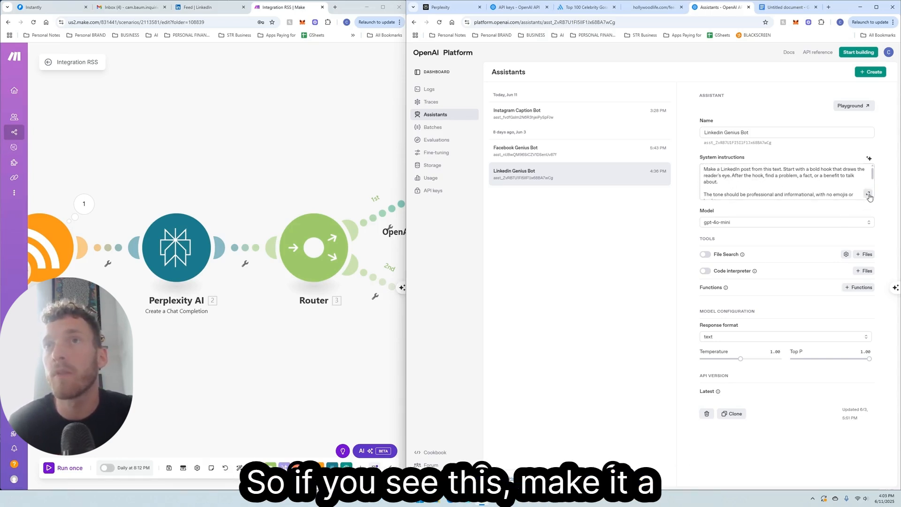
{"action": "left_click", "coordinate": [868, 195]}
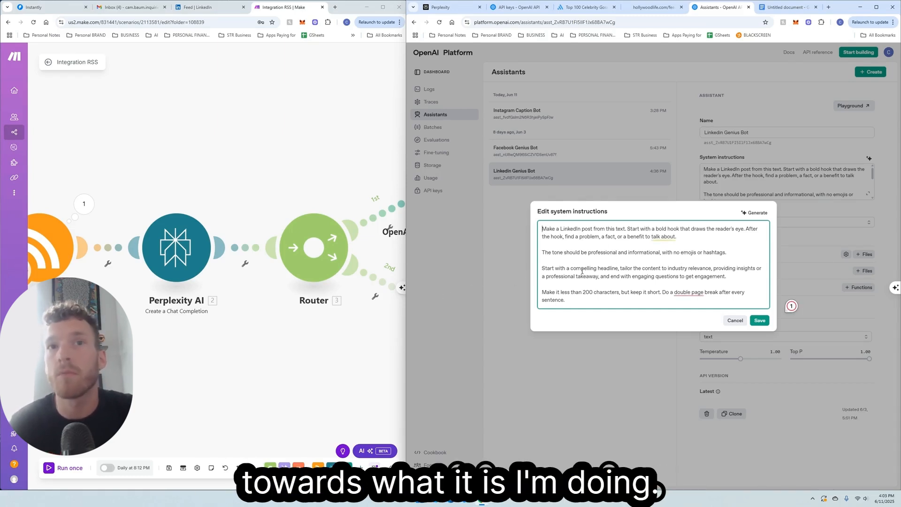
{"action": "left_click", "coordinate": [764, 320]}
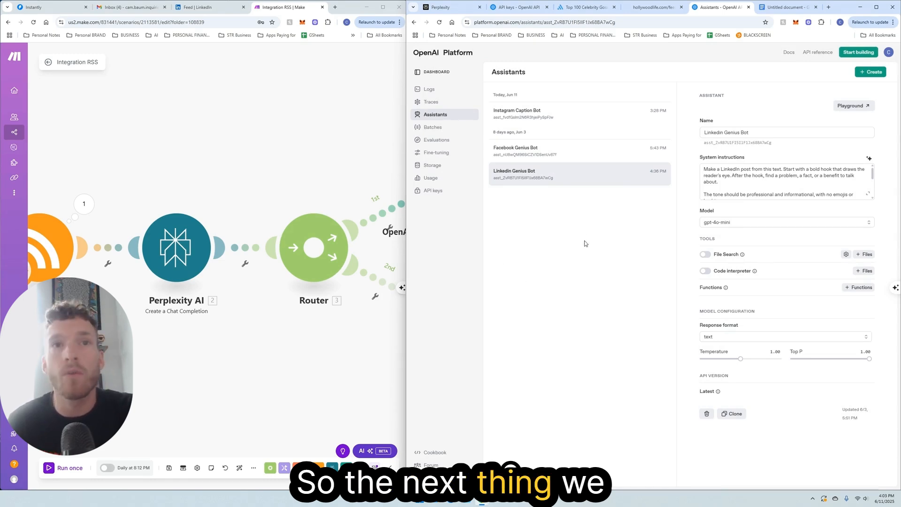
Return to the Make scenario and examine the first OpenAI module's assistant choices and the fields for creating a new connection.
{"action": "left_click", "coordinate": [342, 186]}
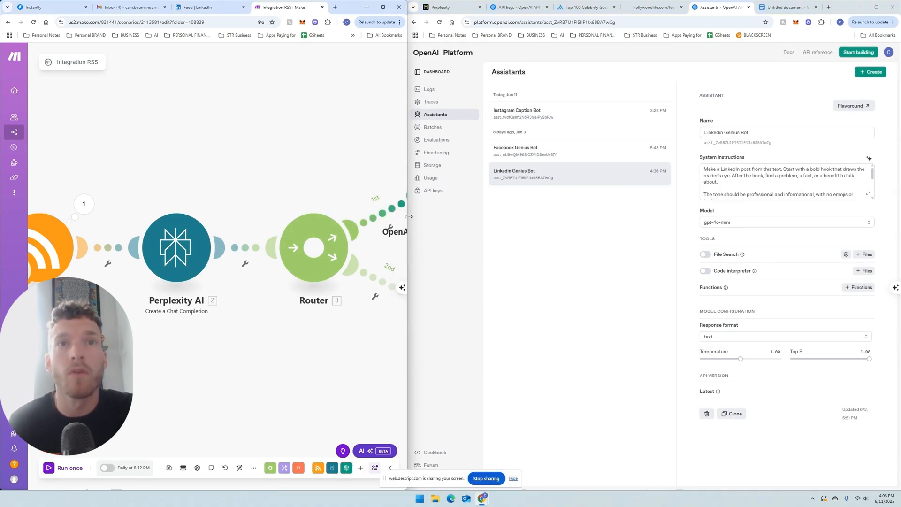
{"action": "left_click_drag", "start_coordinate": [410, 215], "coordinate": [866, 202]}
{"action": "left_click", "coordinate": [676, 179]}
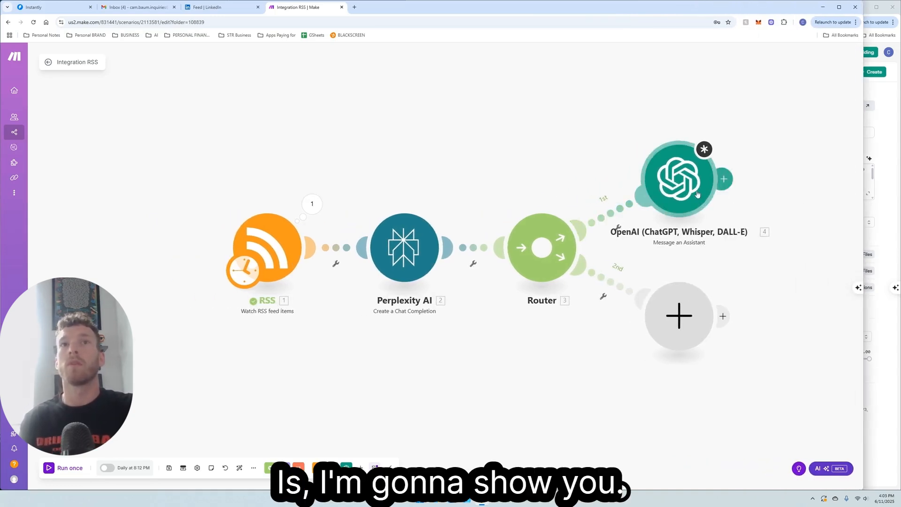
{"action": "left_click", "coordinate": [731, 133]}
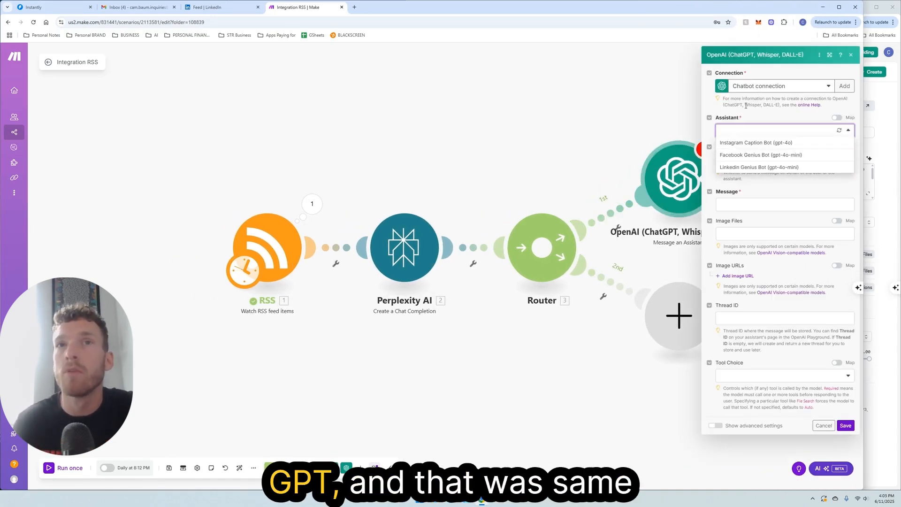
{"action": "left_click", "coordinate": [843, 86]}
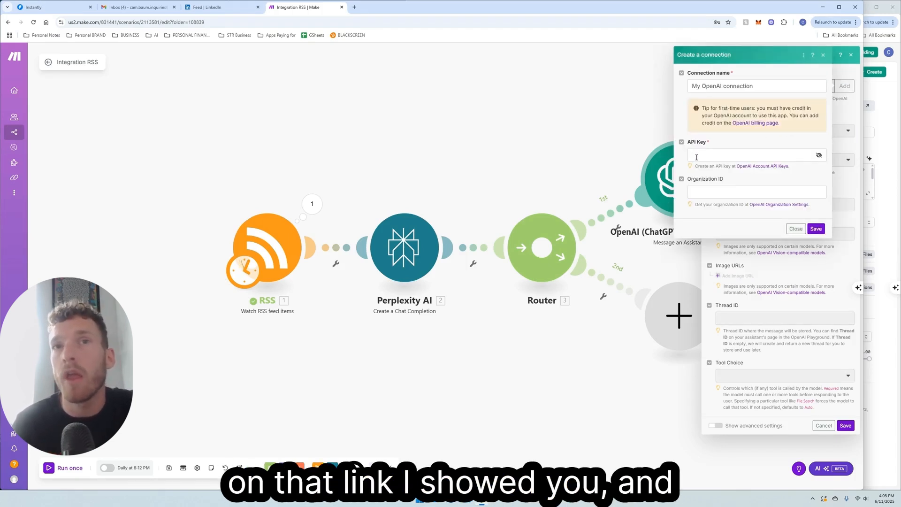
{"action": "left_click", "coordinate": [795, 228]}
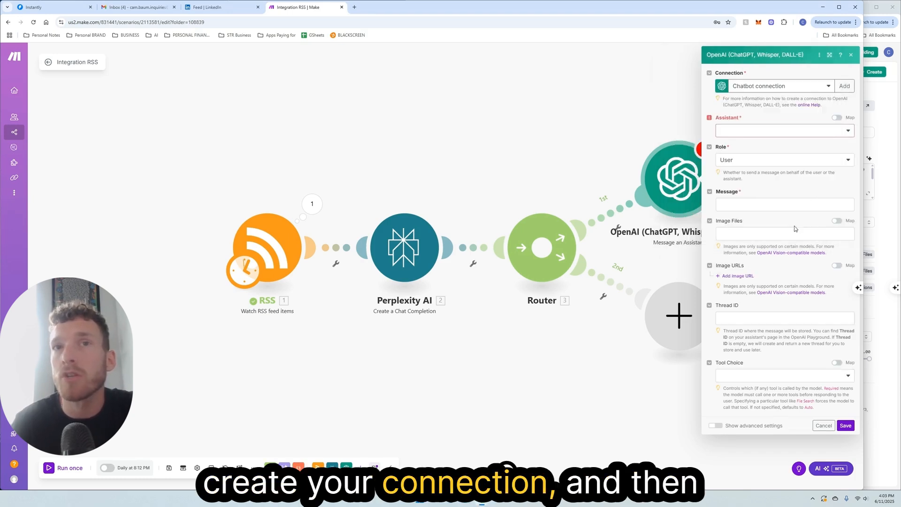
Assign the Linkedin Genius Bot assistant to the first OpenAI module, map Perplexity's Choices Message Content as its message, and save.
{"action": "left_click", "coordinate": [743, 131]}
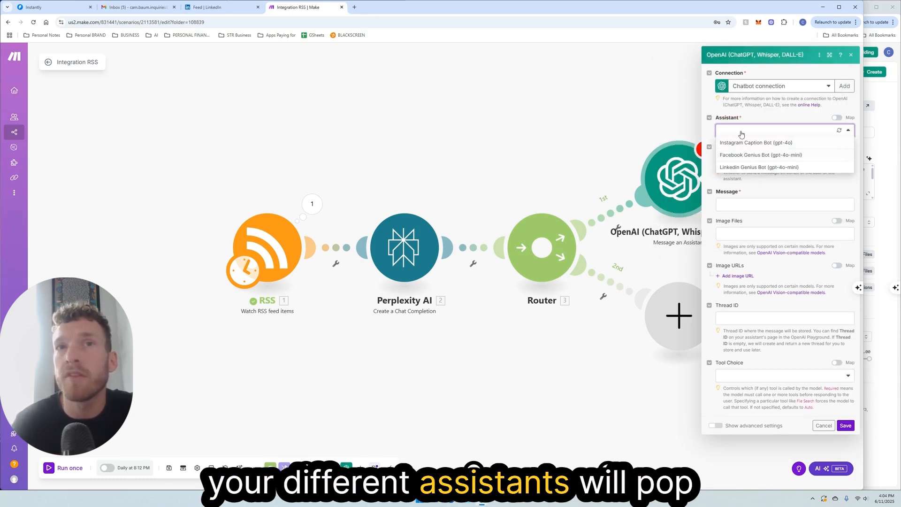
{"action": "left_click", "coordinate": [742, 168]}
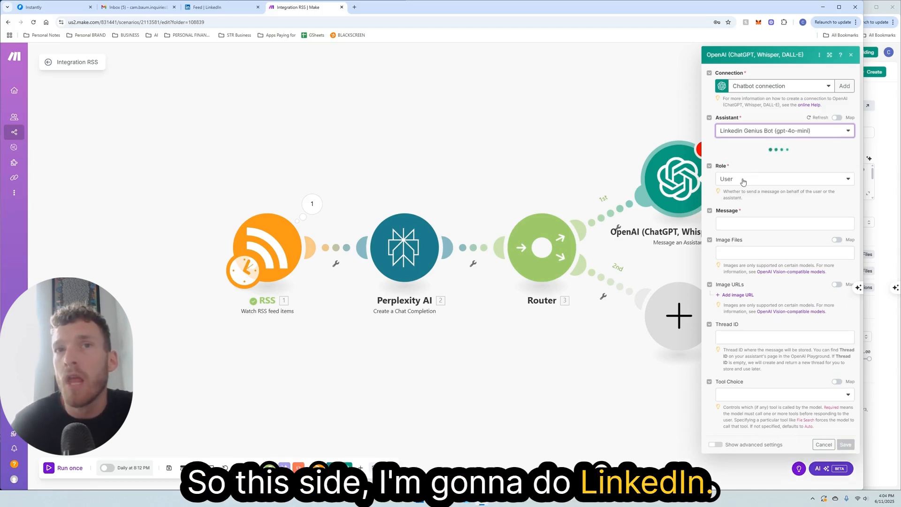
{"action": "left_click", "coordinate": [732, 203]}
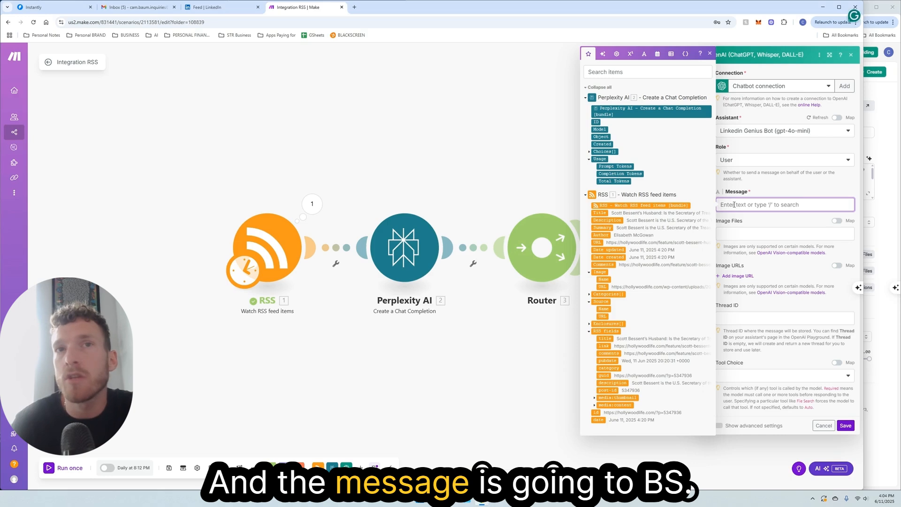
{"action": "left_click", "coordinate": [590, 151]}
{"action": "left_click", "coordinate": [595, 174]}
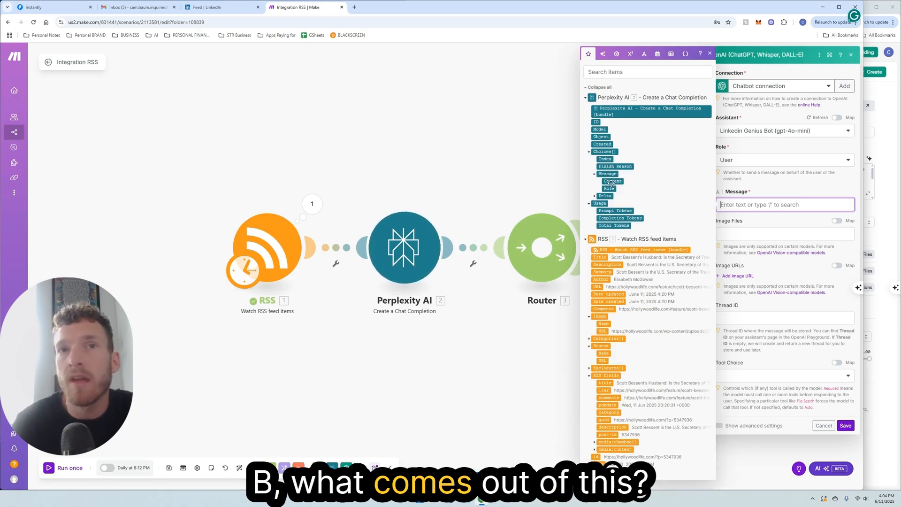
{"action": "left_click", "coordinate": [613, 181]}
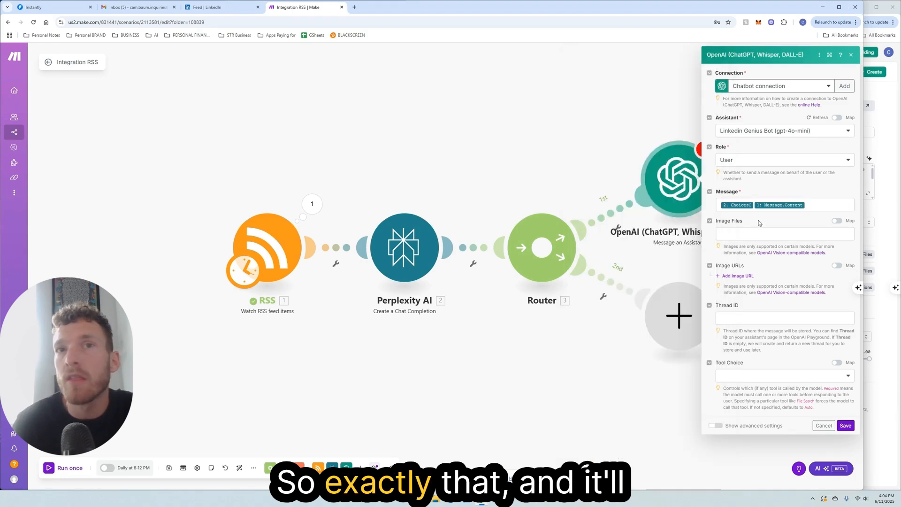
{"action": "left_click", "coordinate": [758, 227]}
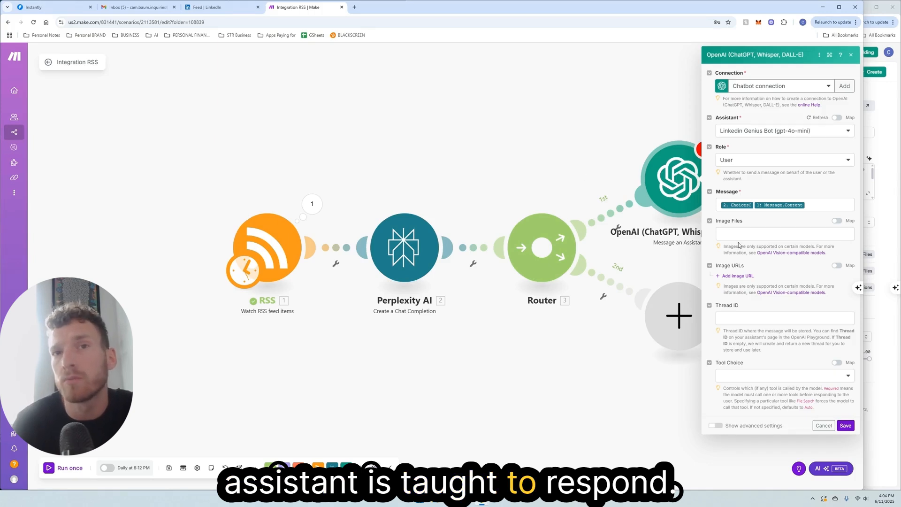
{"action": "left_click", "coordinate": [845, 426]}
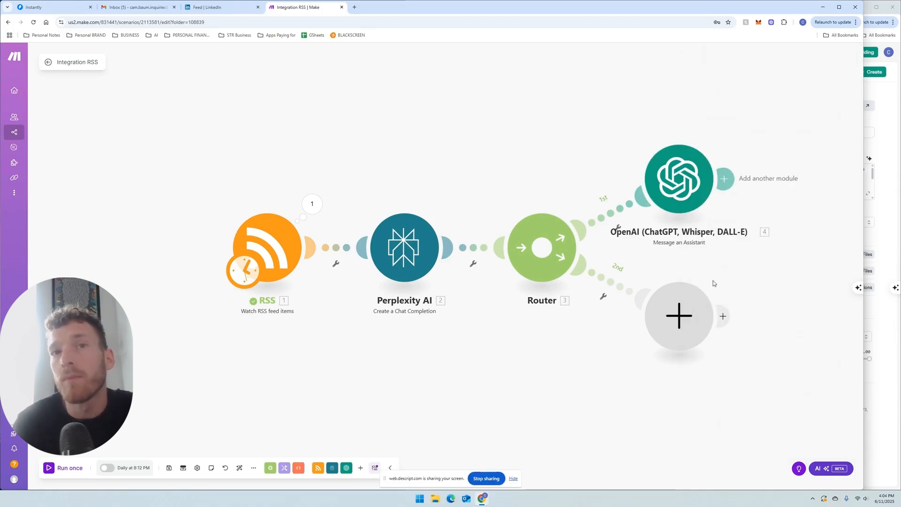
Add an OpenAI Message an Assistant module to the router's second route.
{"action": "left_click", "coordinate": [689, 309]}
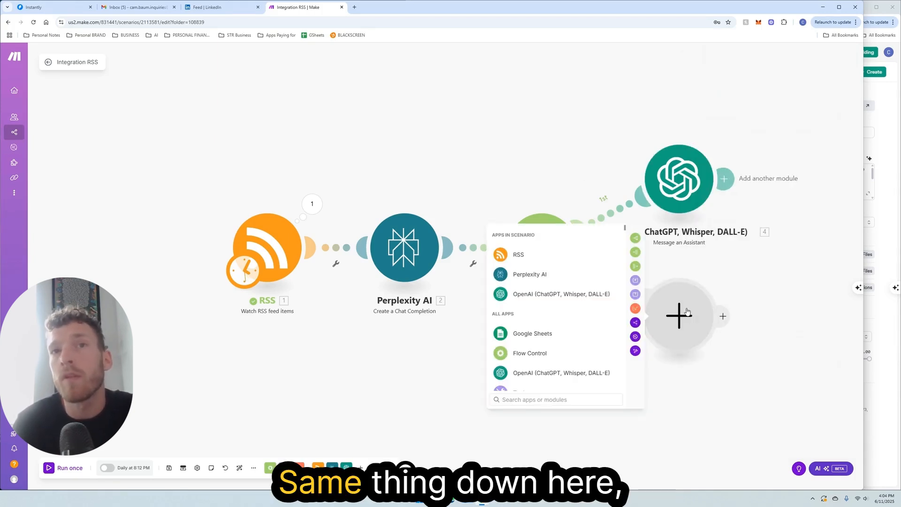
{"action": "left_click", "coordinate": [542, 291]}
{"action": "left_click", "coordinate": [547, 307]}
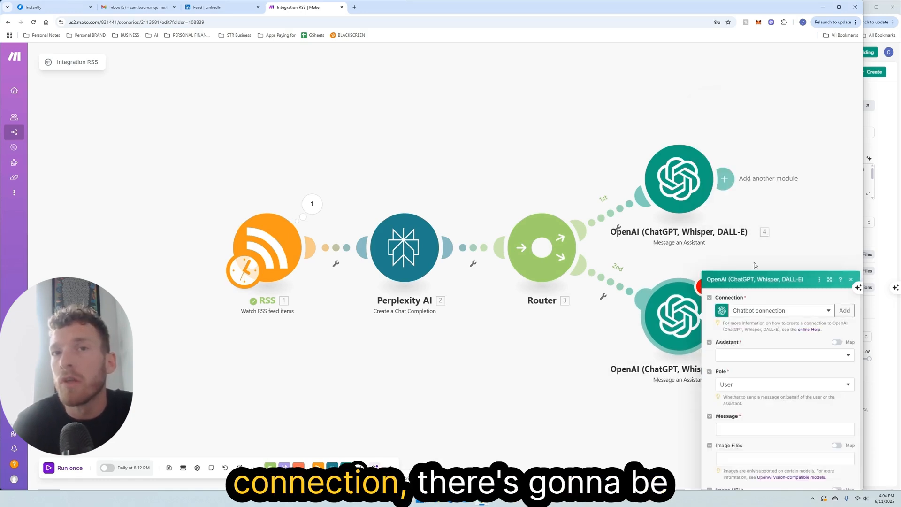
Assign the Facebook Genius Bot assistant to the second OpenAI module, map Perplexity's Choices Message Content as its message, and save.
{"action": "left_click", "coordinate": [740, 187]}
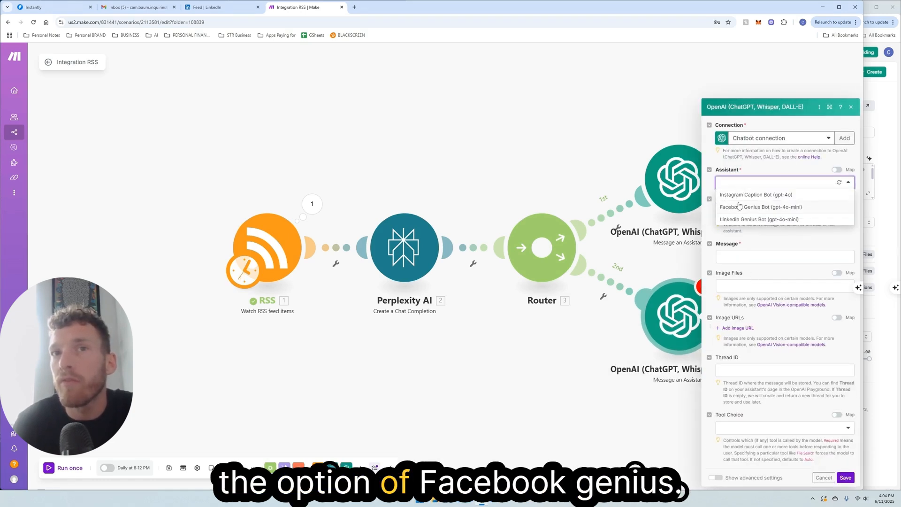
{"action": "left_click", "coordinate": [739, 207]}
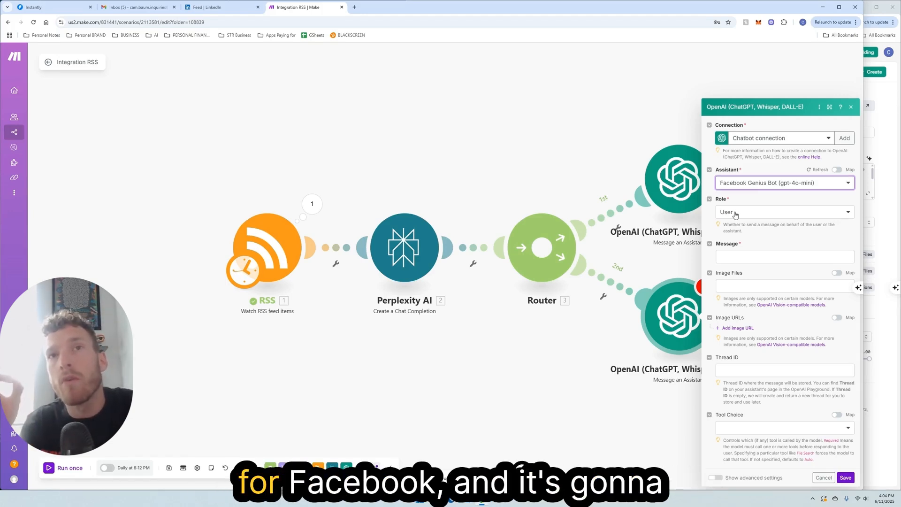
{"action": "left_click", "coordinate": [769, 257]}
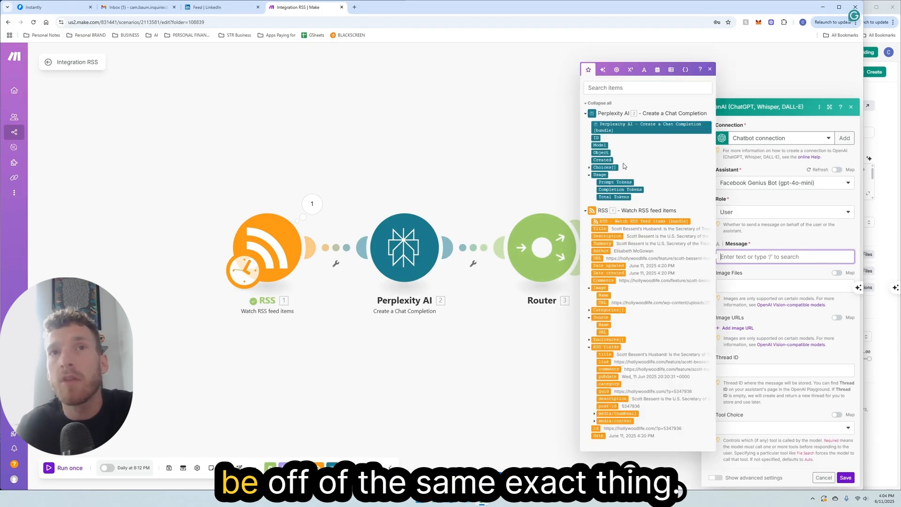
{"action": "left_click", "coordinate": [589, 167]}
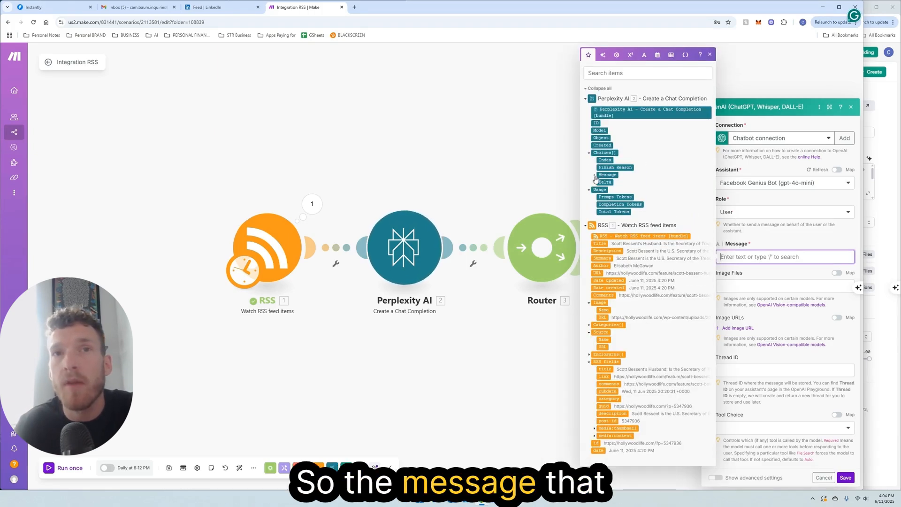
{"action": "left_click", "coordinate": [594, 173]}
{"action": "left_click", "coordinate": [610, 181]}
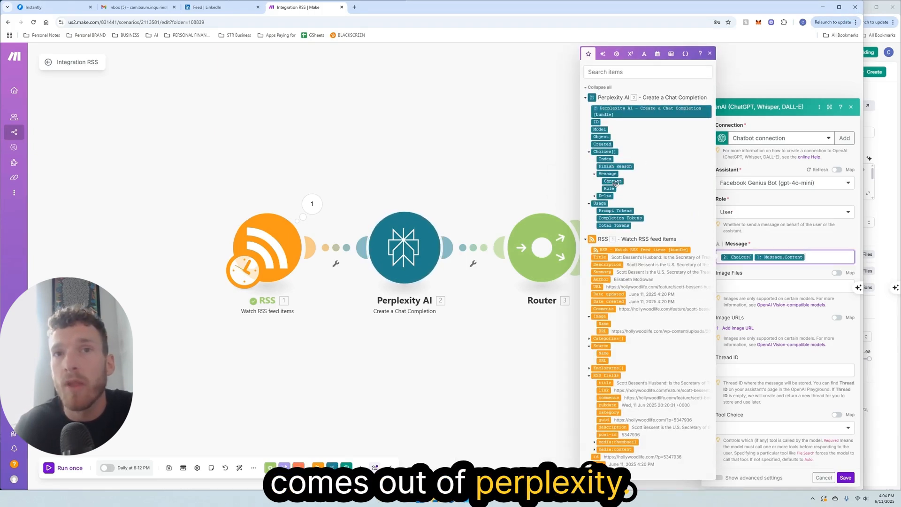
{"action": "left_click", "coordinate": [775, 239]}
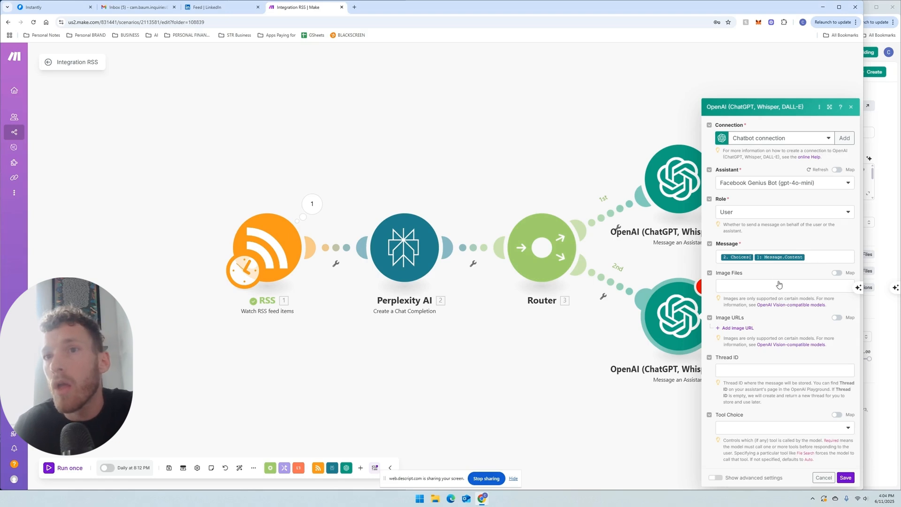
{"action": "left_click", "coordinate": [845, 477]}
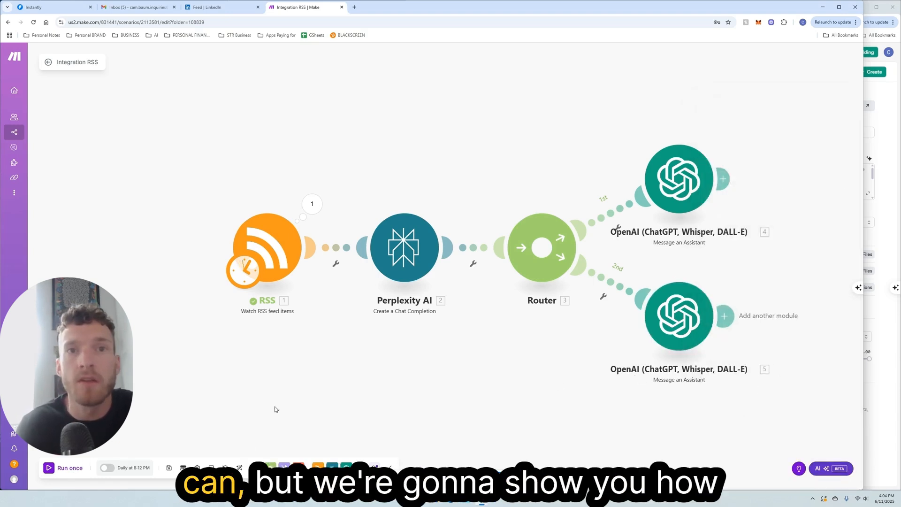
{"action": "left_click_drag", "start_coordinate": [390, 378], "coordinate": [316, 354]}
{"action": "left_click_drag", "start_coordinate": [477, 286], "coordinate": [427, 318]}
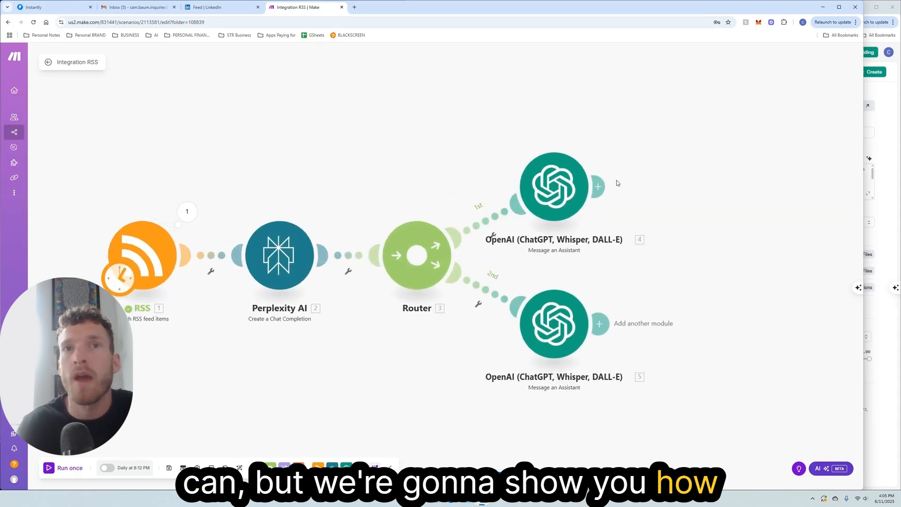
Add a LinkedIn Create an Organization Text Post module after the first OpenAI module.
{"action": "left_click", "coordinate": [597, 186]}
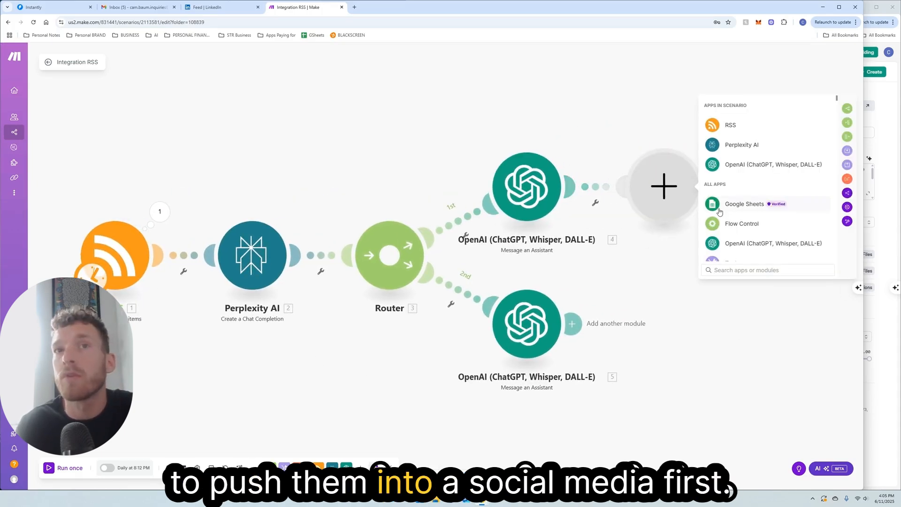
{"action": "left_click", "coordinate": [720, 270]}
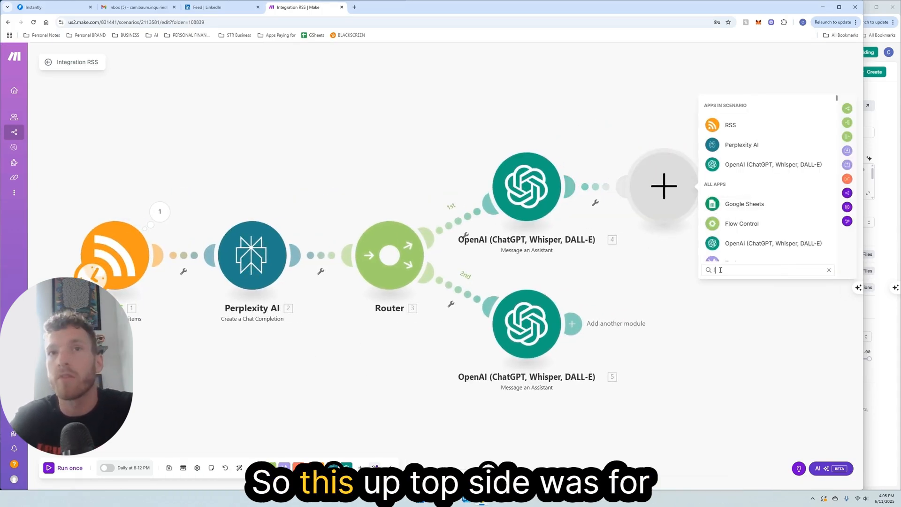
{"action": "type", "text": "linked"}
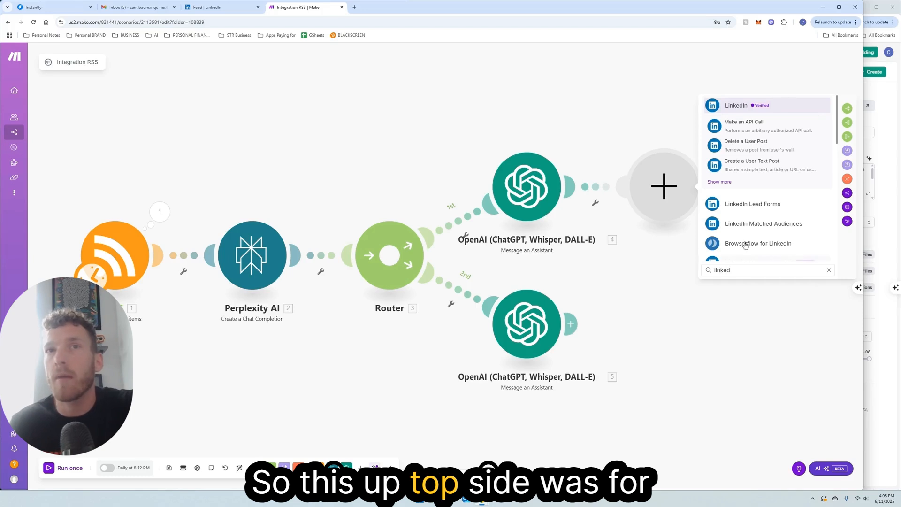
{"action": "left_click", "coordinate": [735, 105]}
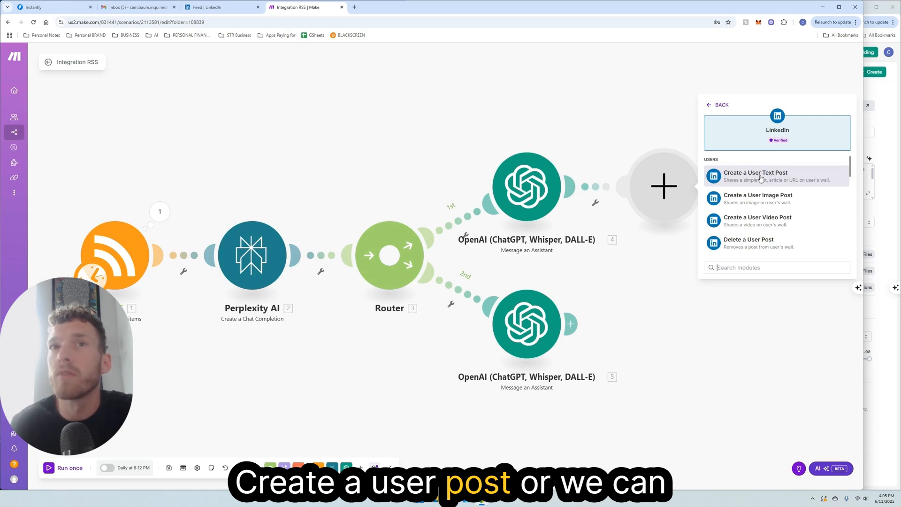
{"action": "scroll", "coordinate": [761, 188], "scroll_direction": "down", "scroll_amount": 2}
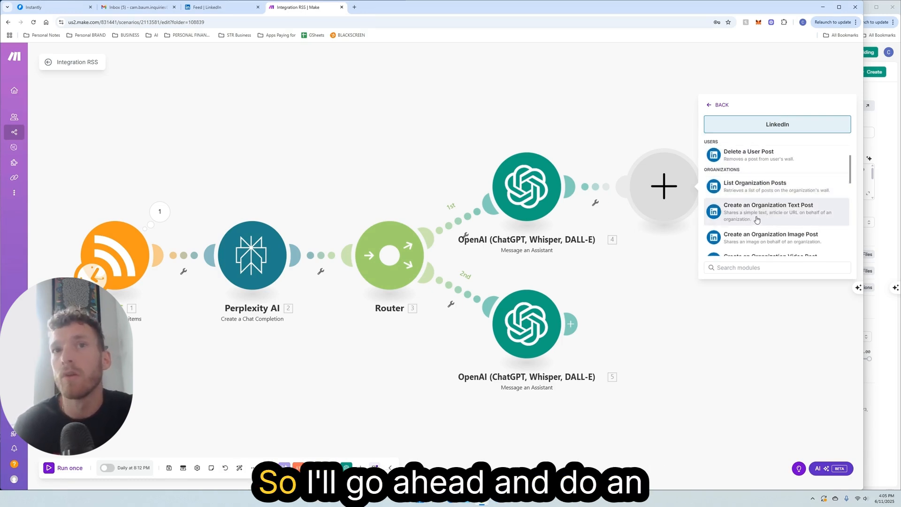
{"action": "left_click", "coordinate": [757, 219]}
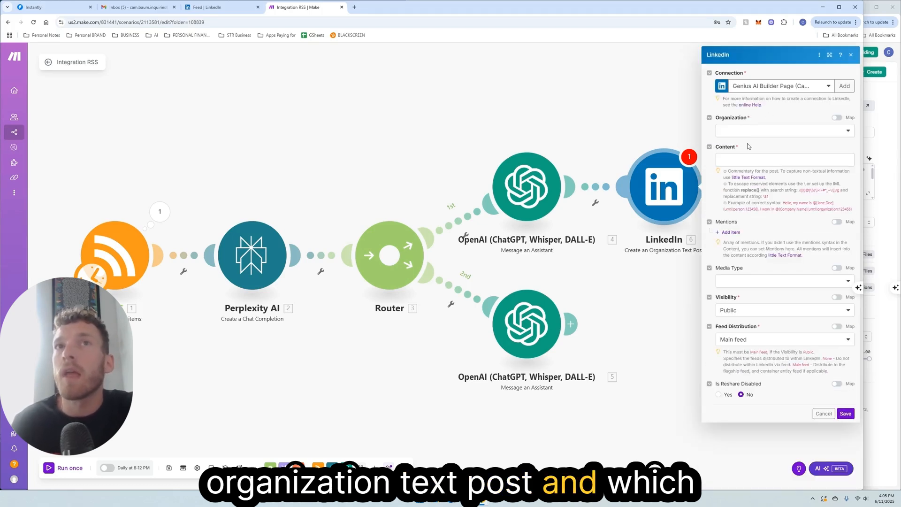
Set the LinkedIn post's organization to Genius AI Builder and map the first OpenAI module's Content Text Value as its content.
{"action": "left_click", "coordinate": [746, 131]}
{"action": "left_click", "coordinate": [740, 168]}
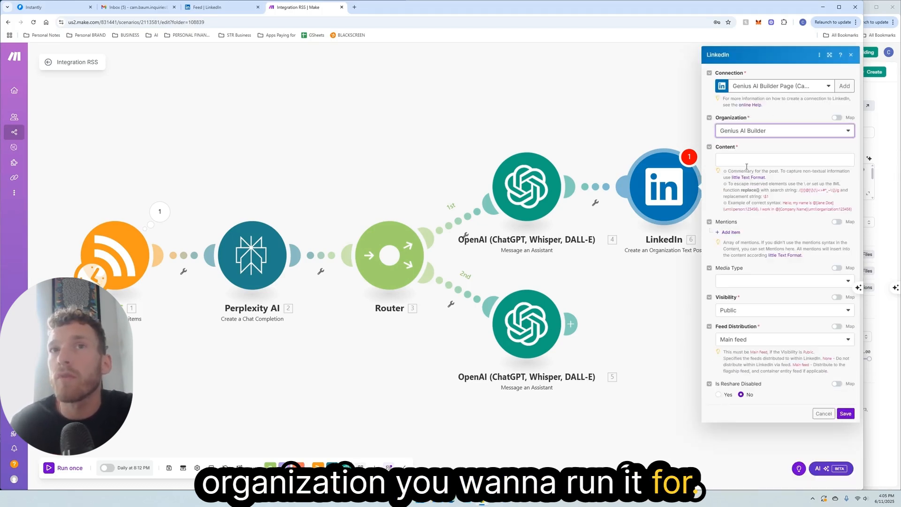
{"action": "left_click", "coordinate": [740, 160]}
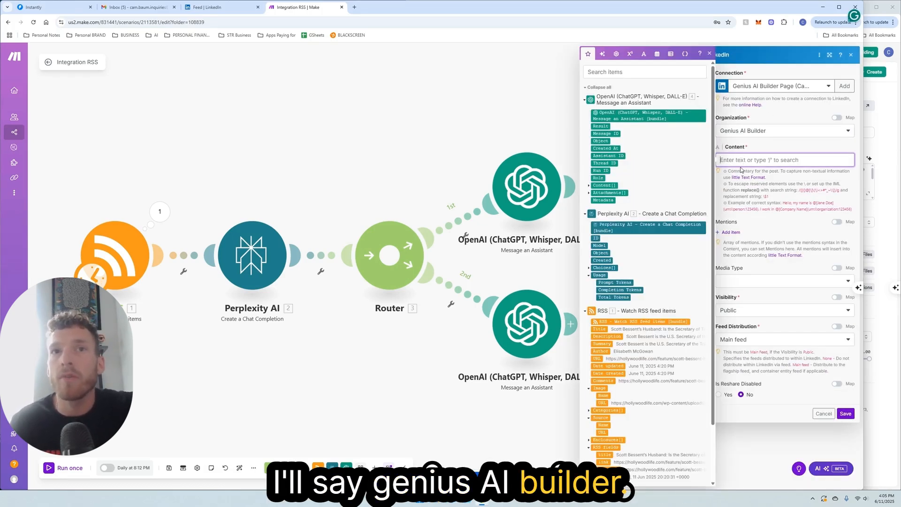
{"action": "left_click", "coordinate": [594, 186]}
{"action": "left_click", "coordinate": [594, 201]}
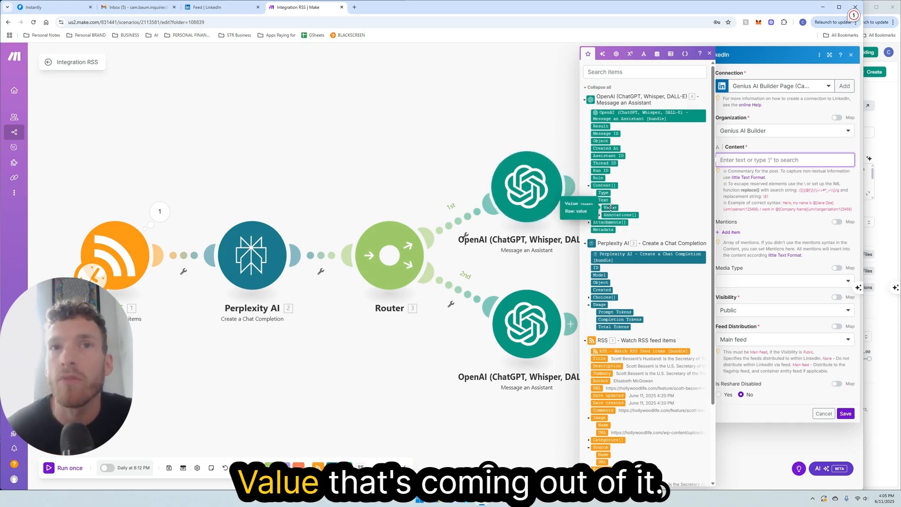
{"action": "left_click", "coordinate": [610, 208]}
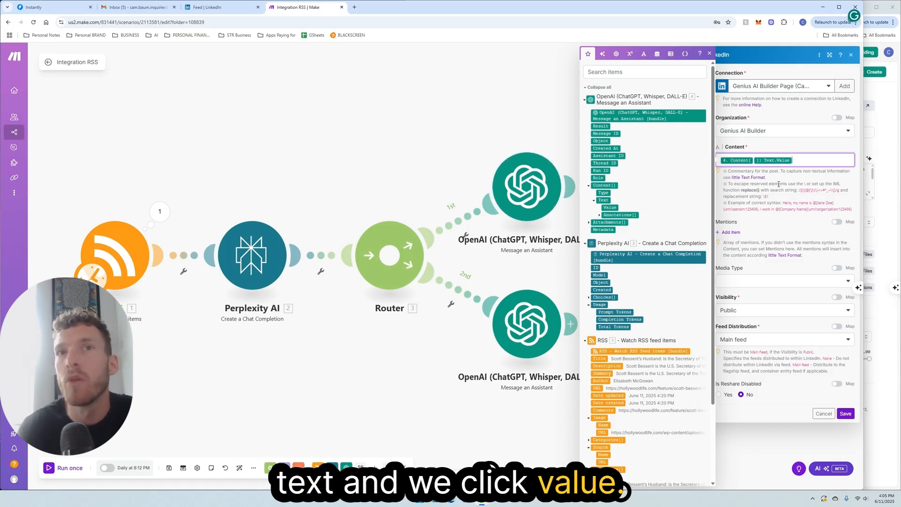
{"action": "left_click", "coordinate": [779, 185]}
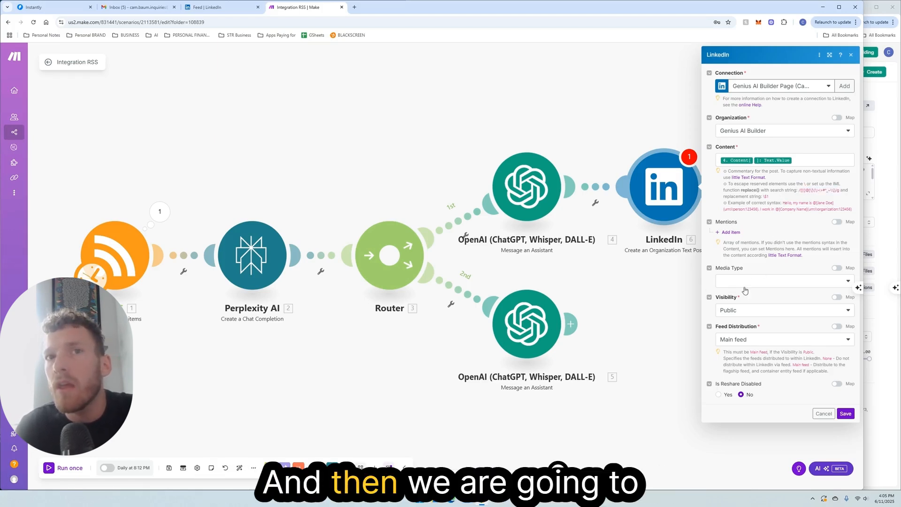
Keep the LinkedIn post on Main feed with Public visibility and no media type, and save the module.
{"action": "left_click", "coordinate": [736, 339]}
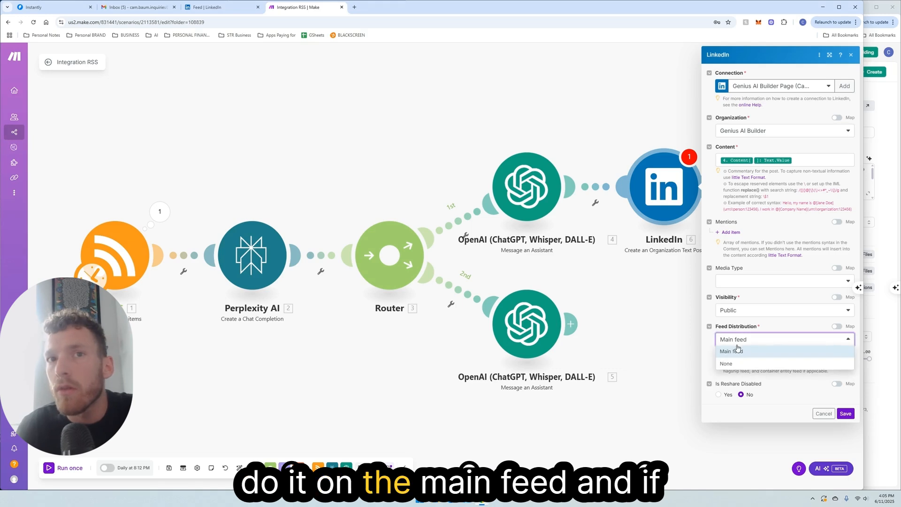
{"action": "left_click", "coordinate": [731, 352]}
{"action": "left_click", "coordinate": [733, 312]}
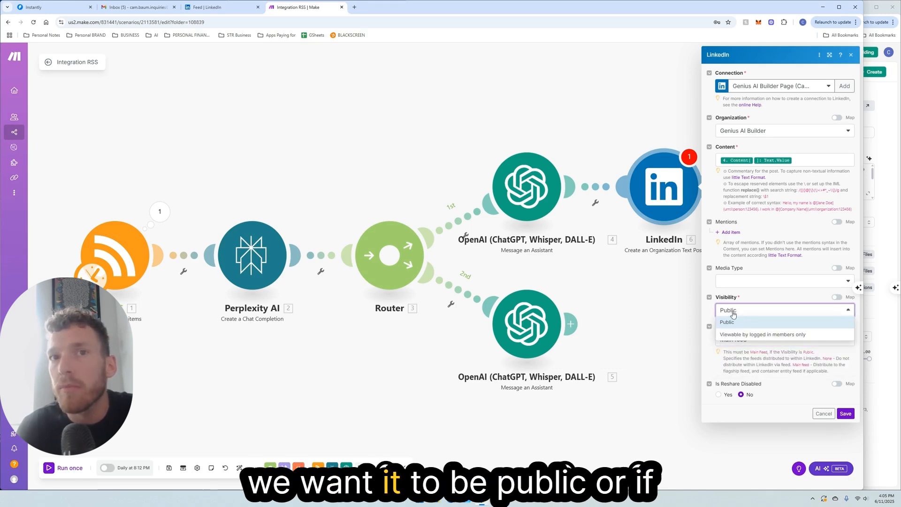
{"action": "left_click", "coordinate": [740, 311]}
{"action": "left_click", "coordinate": [739, 282]}
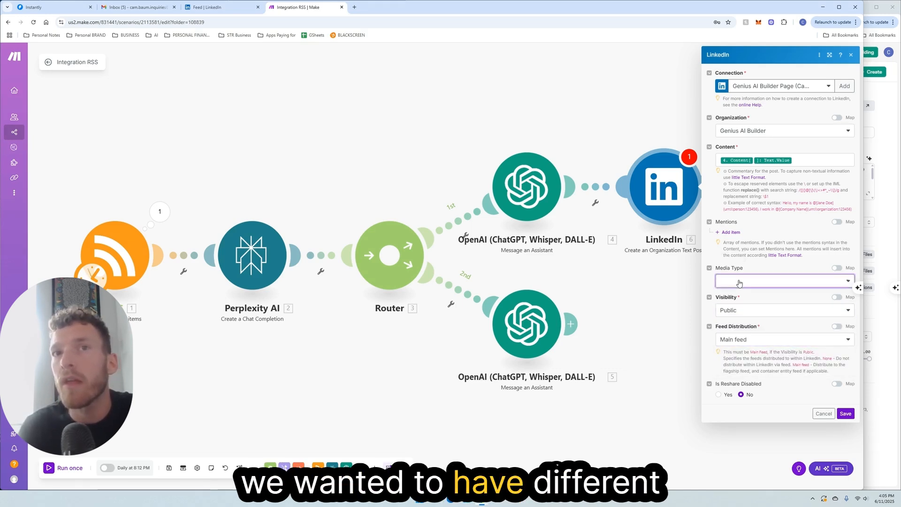
{"action": "left_click", "coordinate": [750, 277]}
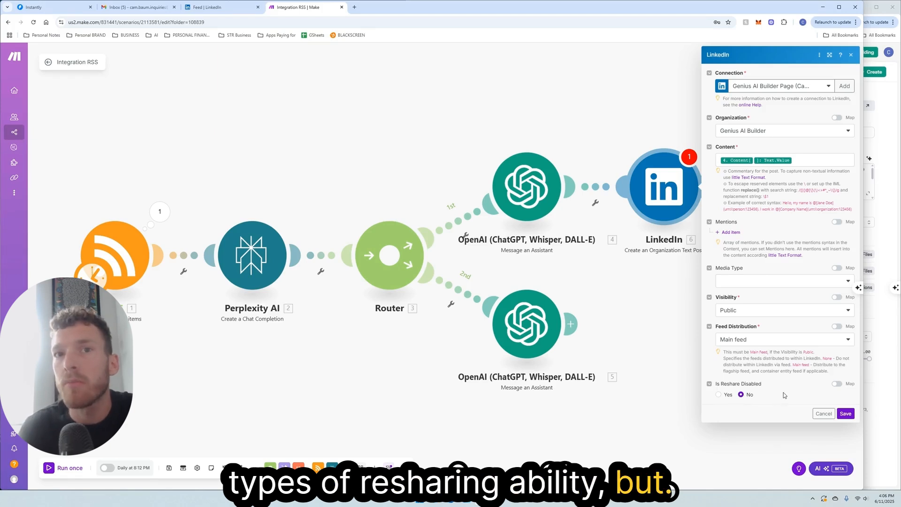
{"action": "left_click", "coordinate": [845, 414]}
Move the LinkedIn module away from the first OpenAI module and unlink the two.
{"action": "left_click_drag", "start_coordinate": [663, 207], "coordinate": [745, 196]}
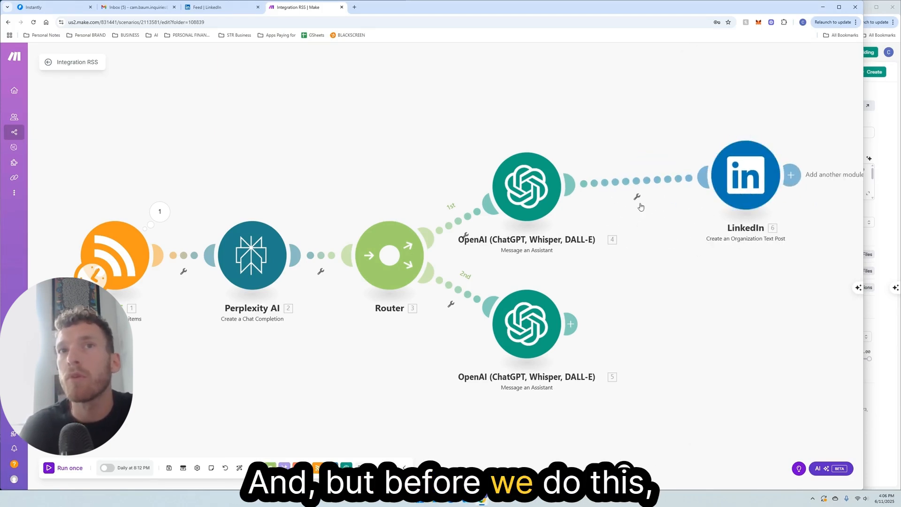
{"action": "left_click", "coordinate": [636, 200]}
{"action": "left_click", "coordinate": [629, 217]}
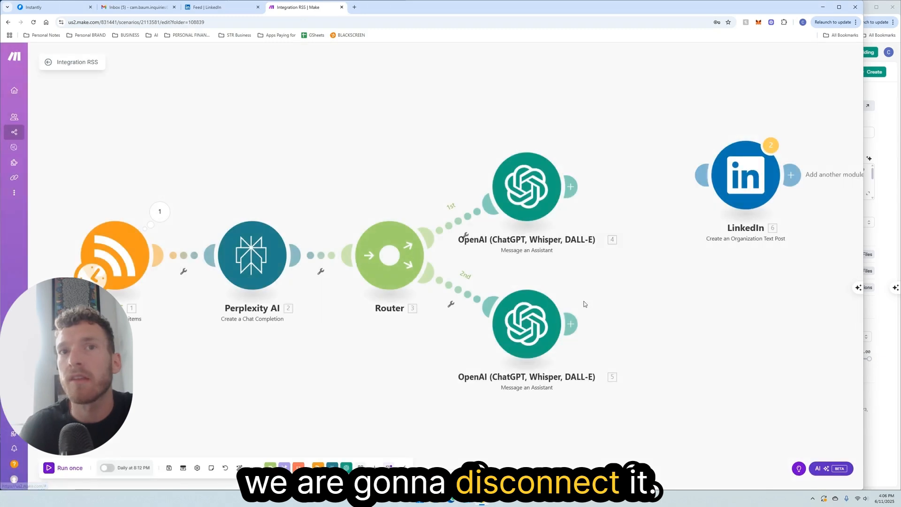
Add a Facebook Pages Create a Post module after the second OpenAI module.
{"action": "left_click", "coordinate": [570, 324]}
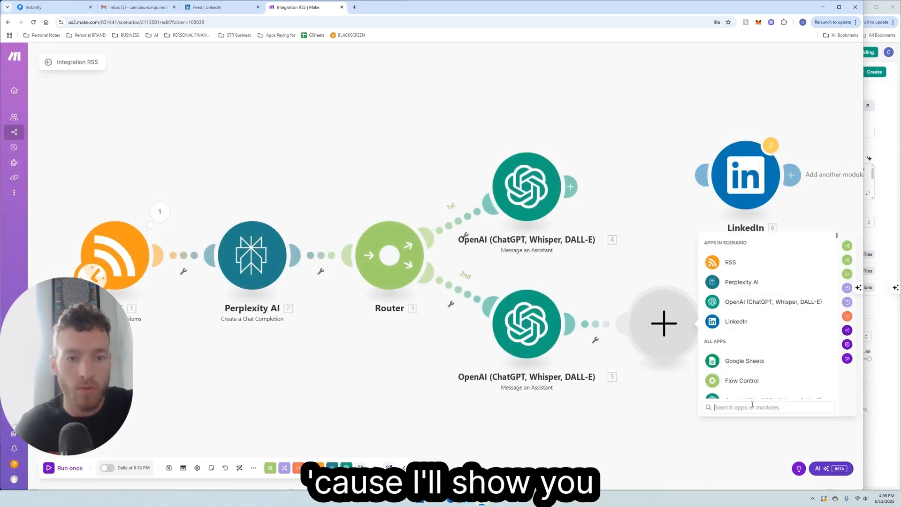
{"action": "type", "text": "face"}
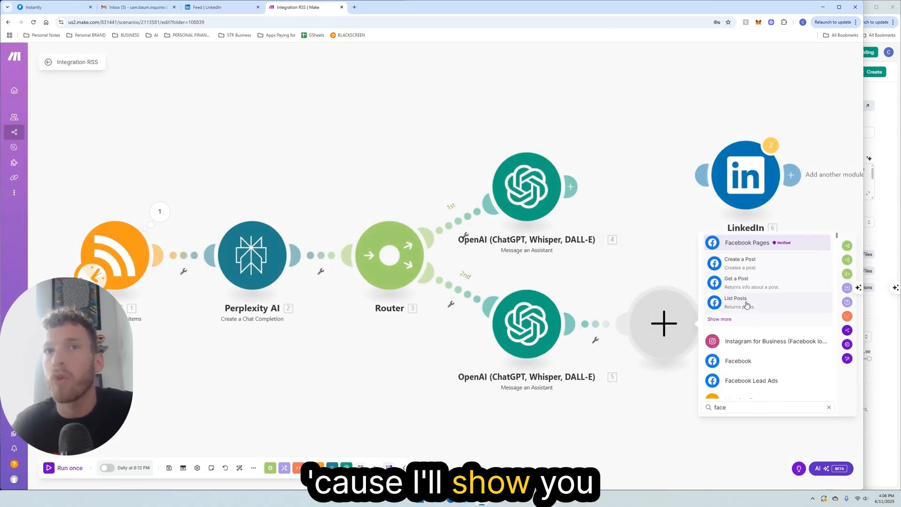
{"action": "left_click", "coordinate": [743, 243]}
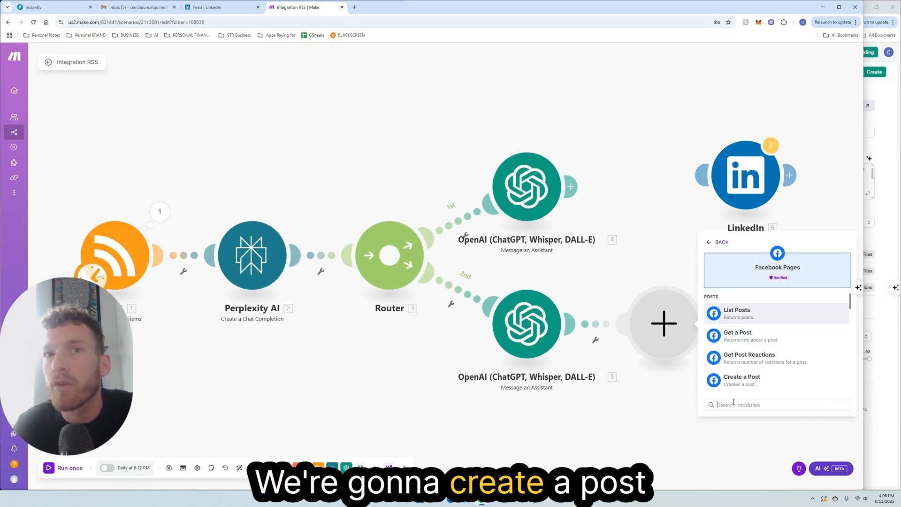
{"action": "scroll", "coordinate": [745, 341], "scroll_direction": "down", "scroll_amount": 3}
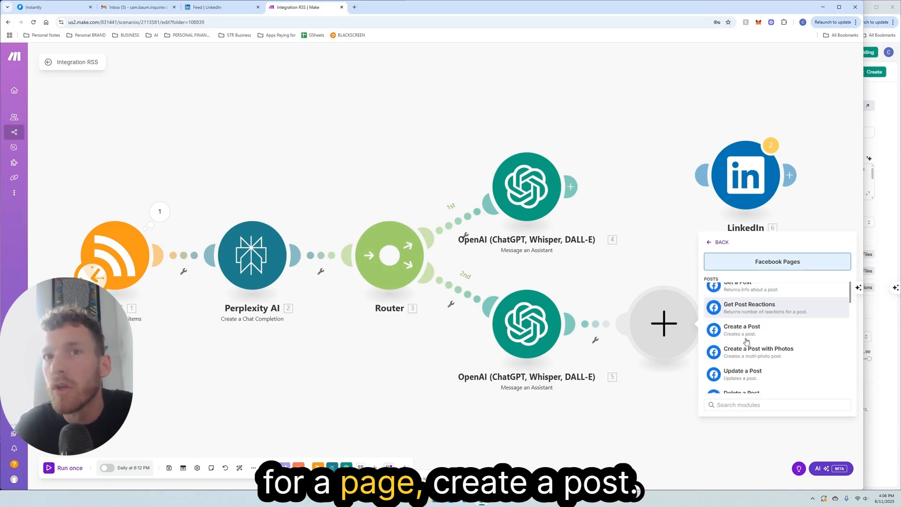
{"action": "left_click", "coordinate": [747, 303]}
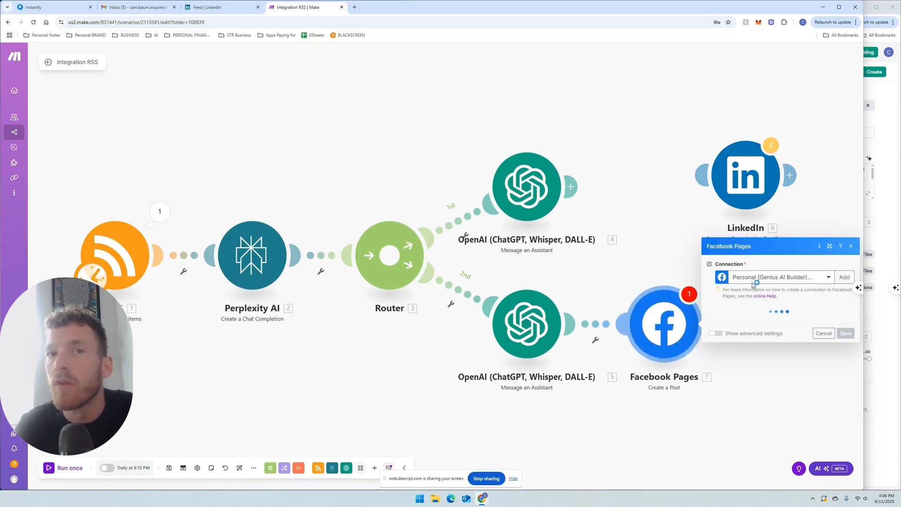
Set the Facebook post's page to Genius AI Builder, map the second OpenAI module's Content Text Value as its message, and save.
{"action": "left_click", "coordinate": [735, 322]}
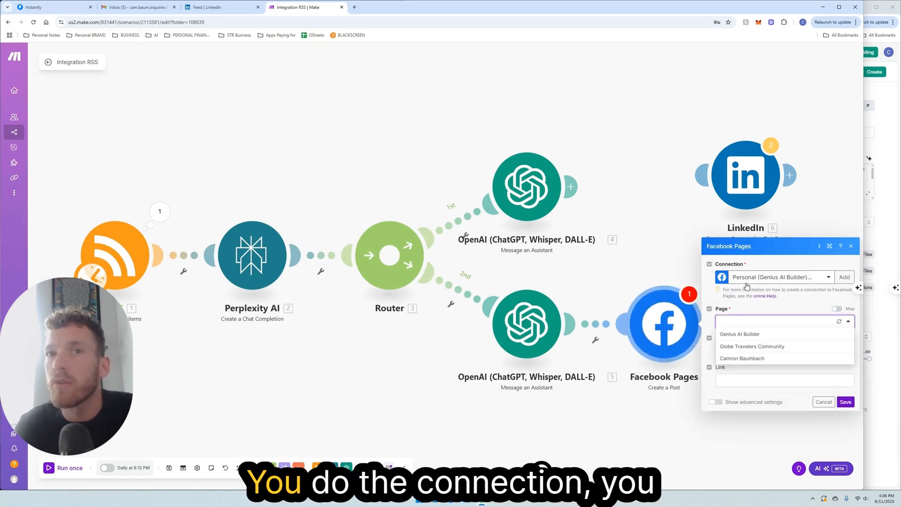
{"action": "left_click", "coordinate": [751, 335]}
{"action": "left_click", "coordinate": [750, 351]}
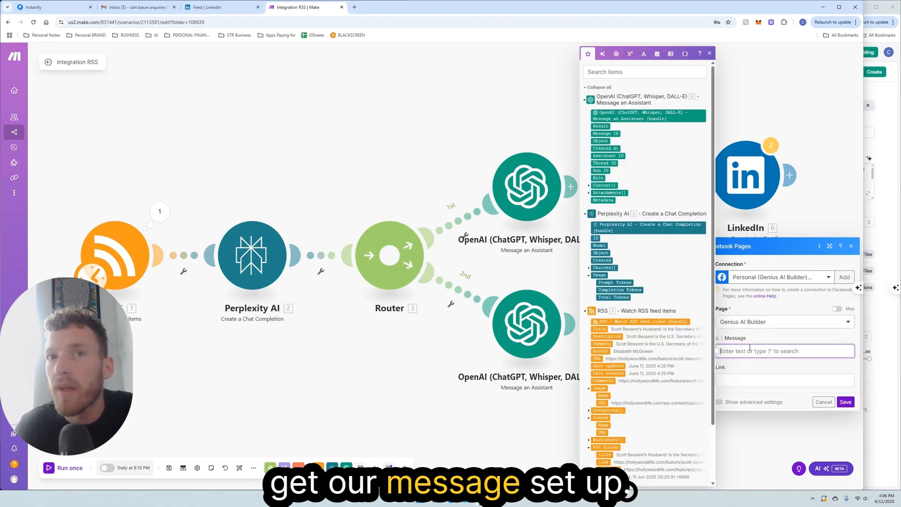
{"action": "left_click", "coordinate": [589, 185]}
{"action": "left_click", "coordinate": [602, 199]}
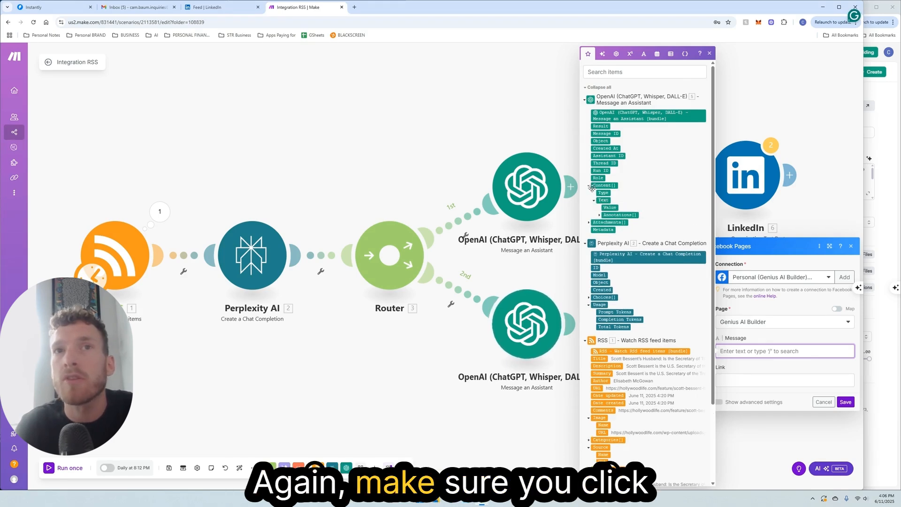
{"action": "left_click", "coordinate": [609, 208]}
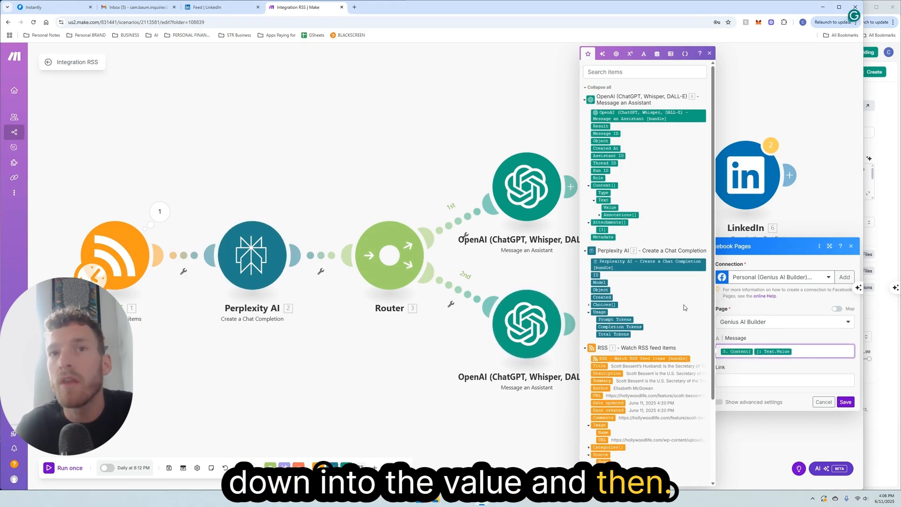
{"action": "left_click", "coordinate": [759, 337]}
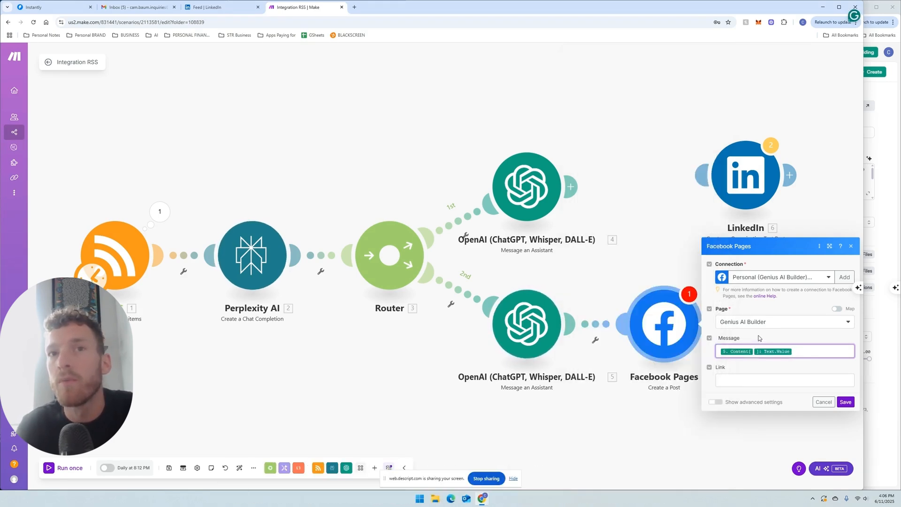
{"action": "left_click", "coordinate": [845, 401]}
Move the Facebook Pages module aside, unlink it from the second OpenAI module, and run the scenario once.
{"action": "left_click_drag", "start_coordinate": [677, 328], "coordinate": [785, 349]}
{"action": "left_click", "coordinate": [648, 350]}
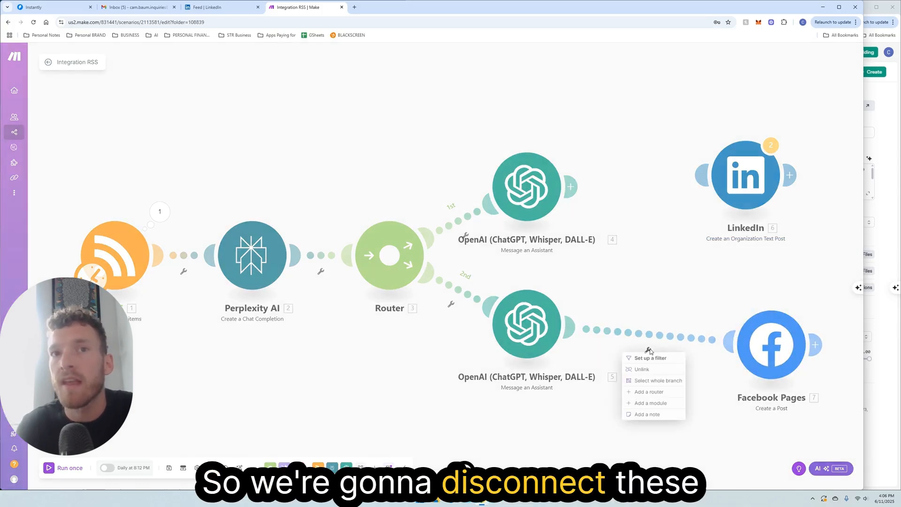
{"action": "left_click", "coordinate": [656, 344]}
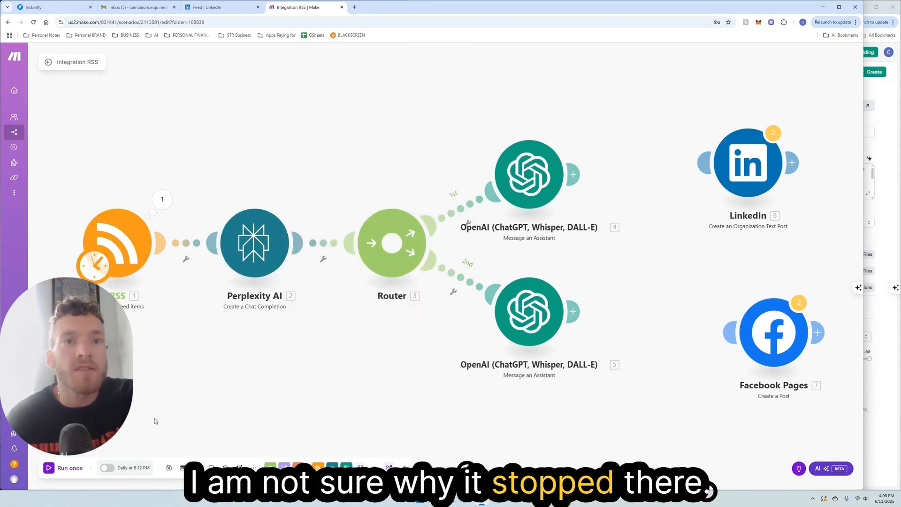
{"action": "left_click", "coordinate": [67, 466]}
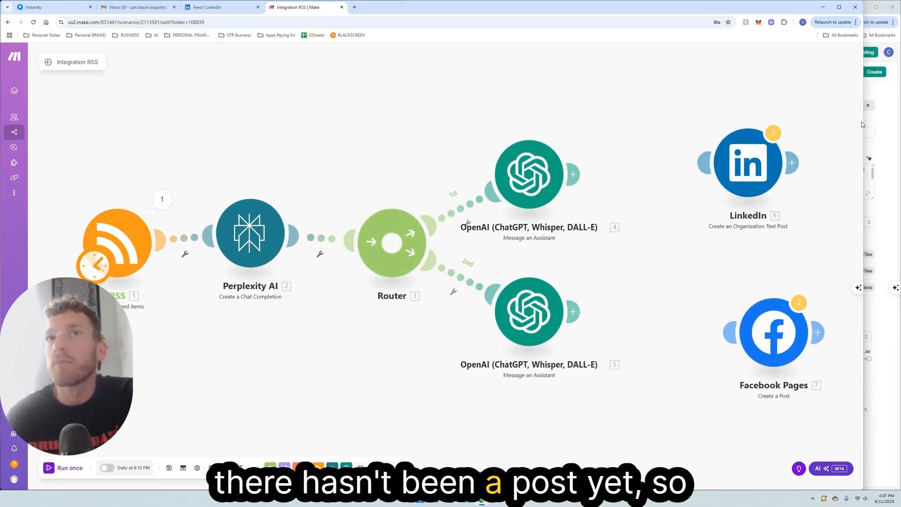
Open the TMZ.com RSS feed from FeedSpot's celebrity gossip list, select its URL tmz.com/rss.xml, and return to the Make scenario.
{"action": "left_click_drag", "start_coordinate": [863, 123], "coordinate": [406, 170]}
{"action": "left_click", "coordinate": [788, 7]}
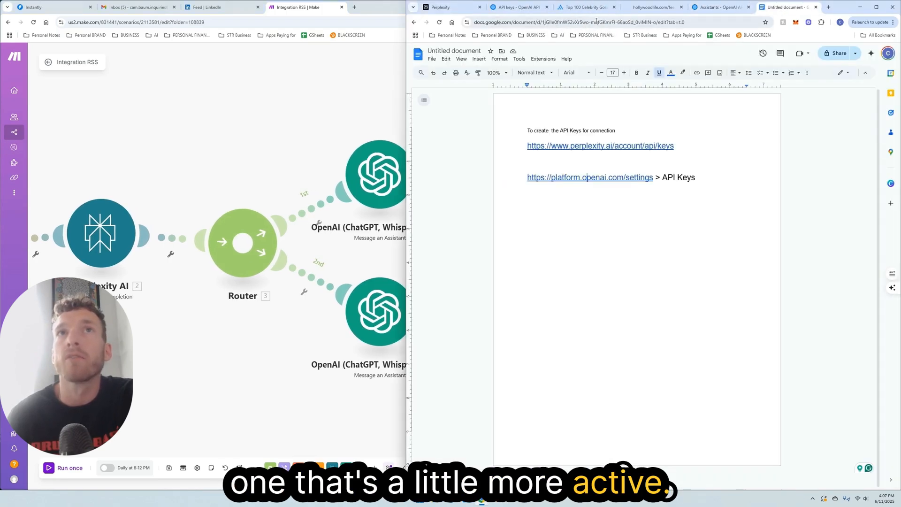
{"action": "left_click", "coordinate": [572, 11]}
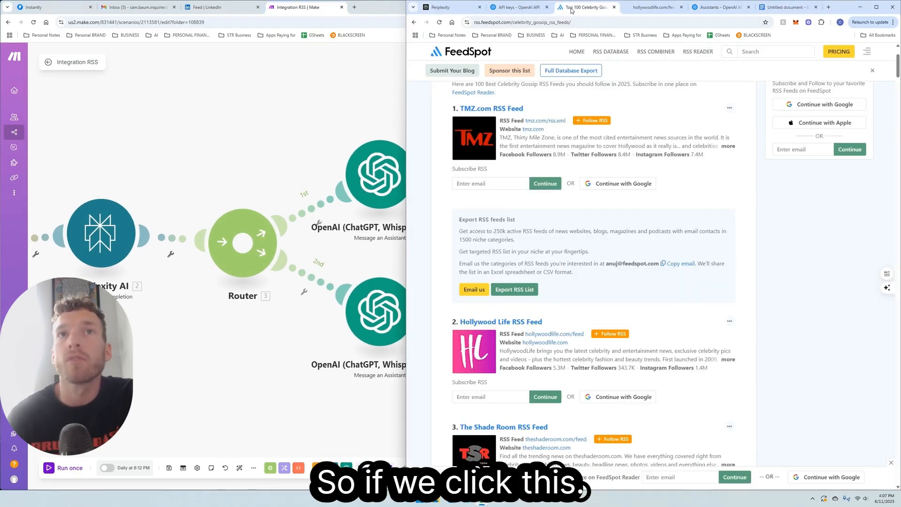
{"action": "left_click", "coordinate": [557, 121]}
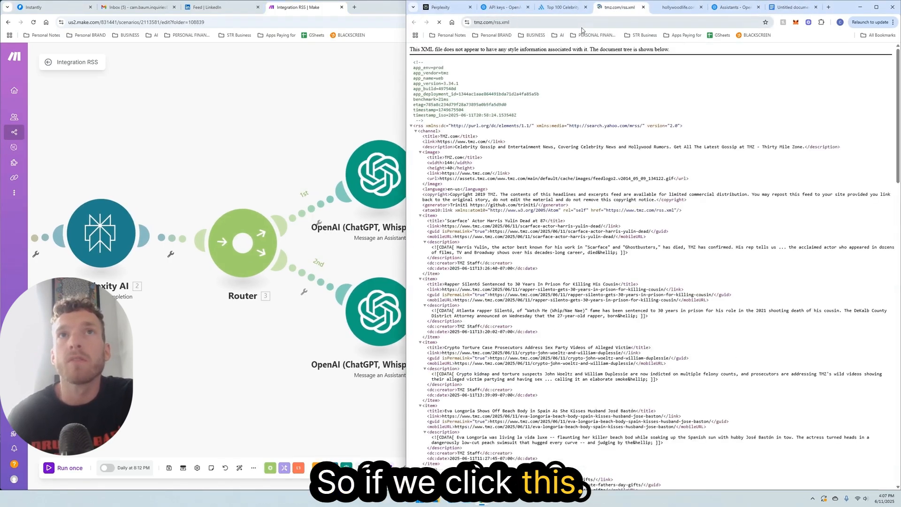
{"action": "left_click", "coordinate": [580, 26]}
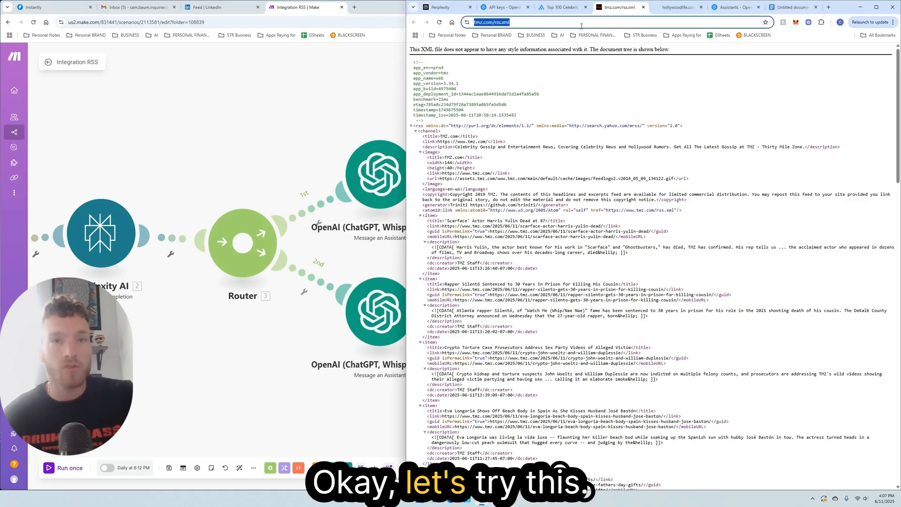
{"action": "left_click", "coordinate": [110, 233]}
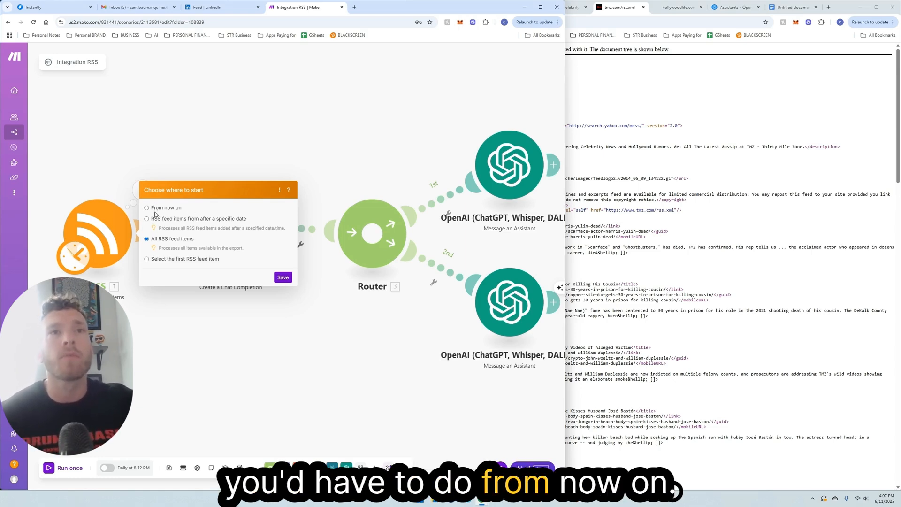
Save the RSS trigger's starting point as All RSS feed items and run the scenario once.
{"action": "left_click", "coordinate": [283, 278]}
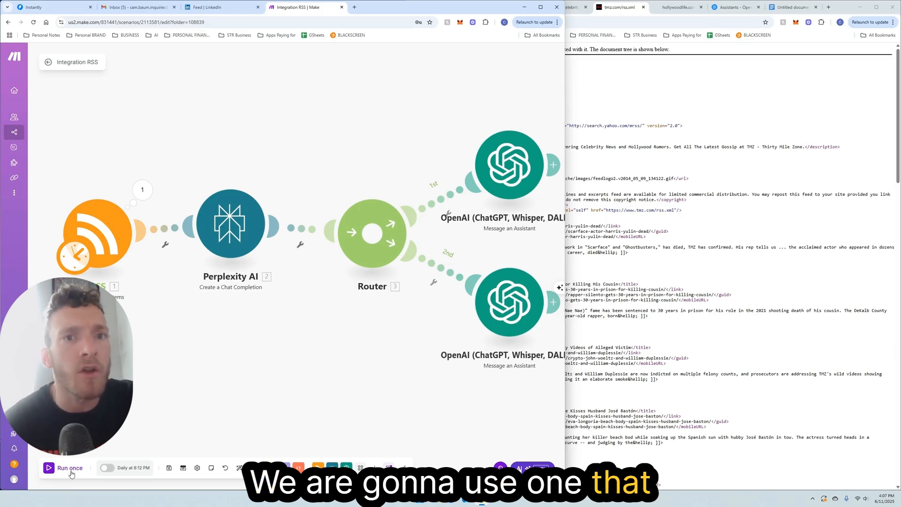
{"action": "left_click", "coordinate": [82, 462]}
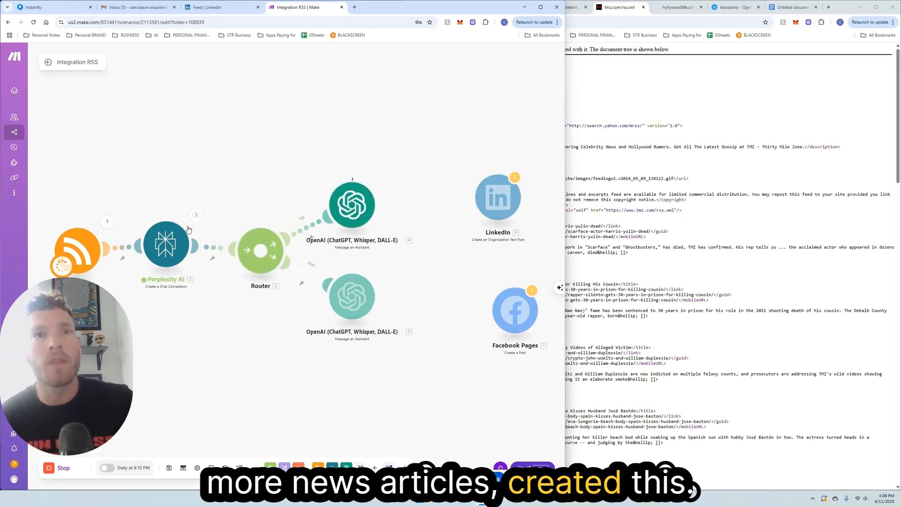
Examine the summary content under Choices in the Perplexity AI module's output, and close the results.
{"action": "left_click", "coordinate": [196, 215]}
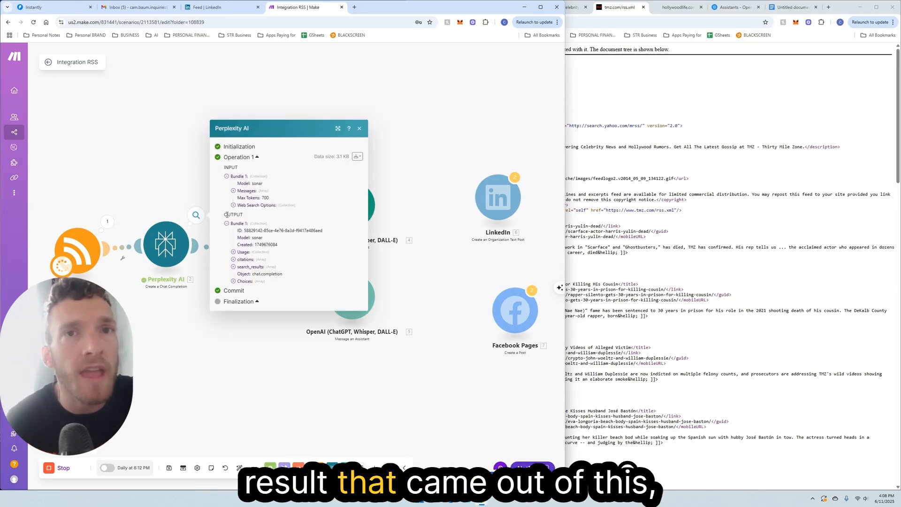
{"action": "left_click", "coordinate": [235, 281]}
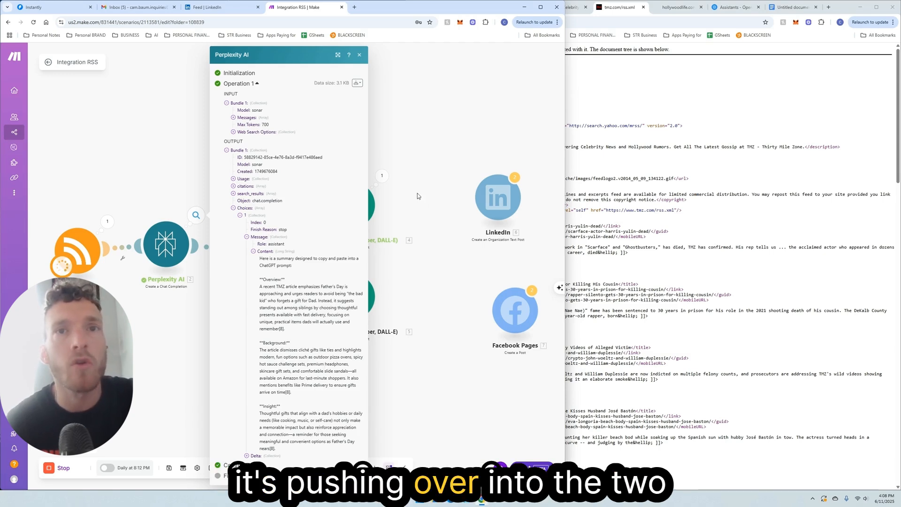
{"action": "left_click", "coordinate": [391, 158]}
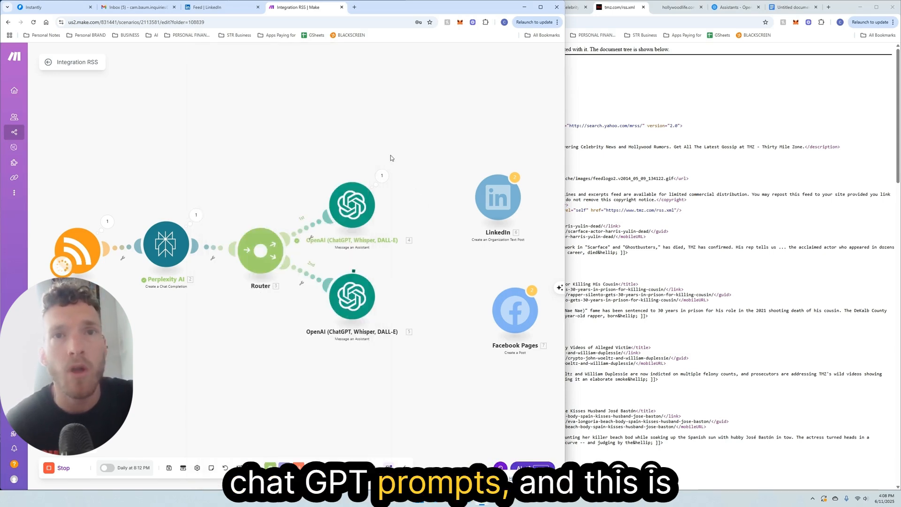
Read the generated post in the first OpenAI module's output under Content Text Value, close the results, and widen the scenario's browser window.
{"action": "left_click", "coordinate": [381, 178]}
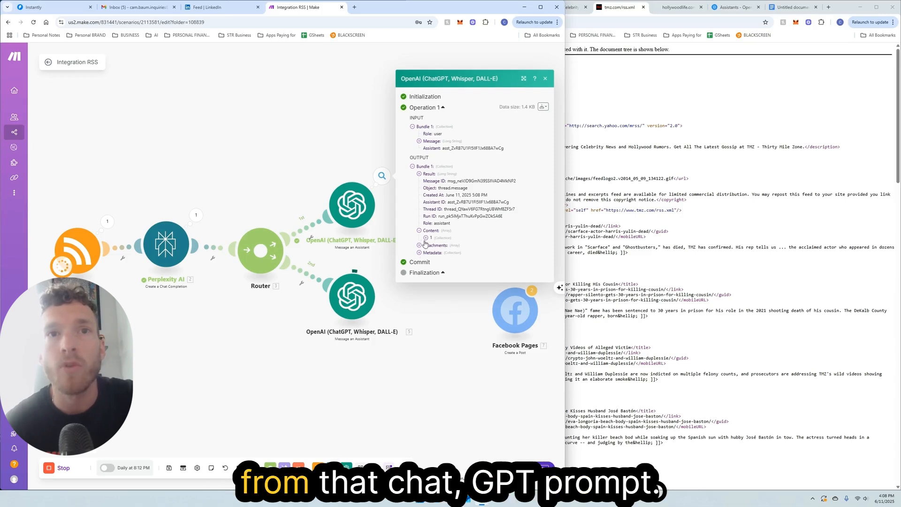
{"action": "left_click", "coordinate": [425, 238]}
{"action": "left_click", "coordinate": [433, 245]}
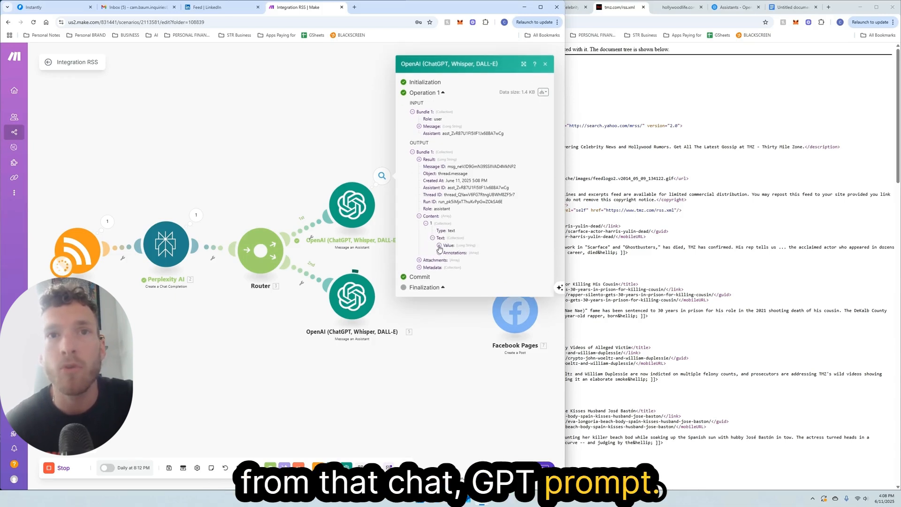
{"action": "left_click", "coordinate": [439, 244]}
{"action": "left_click_drag", "start_coordinate": [457, 243], "coordinate": [527, 317]}
{"action": "left_click", "coordinate": [520, 352]}
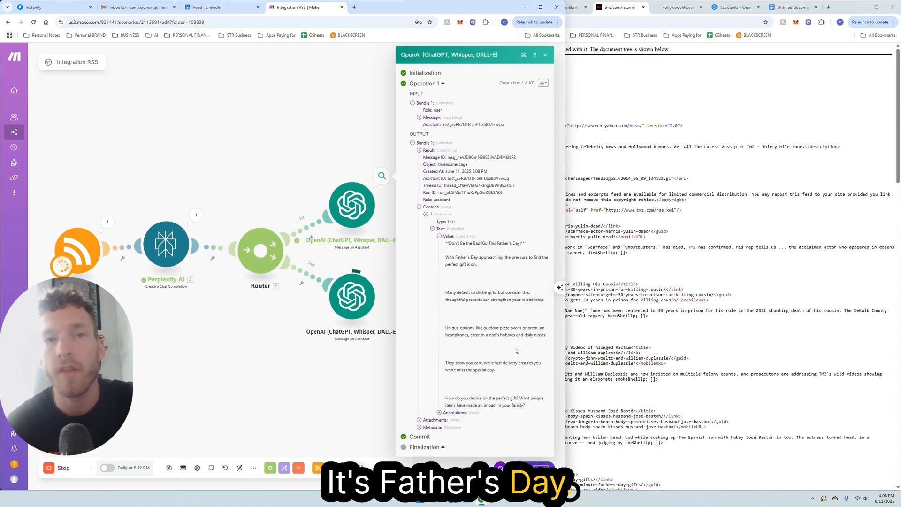
{"action": "left_click", "coordinate": [341, 164]}
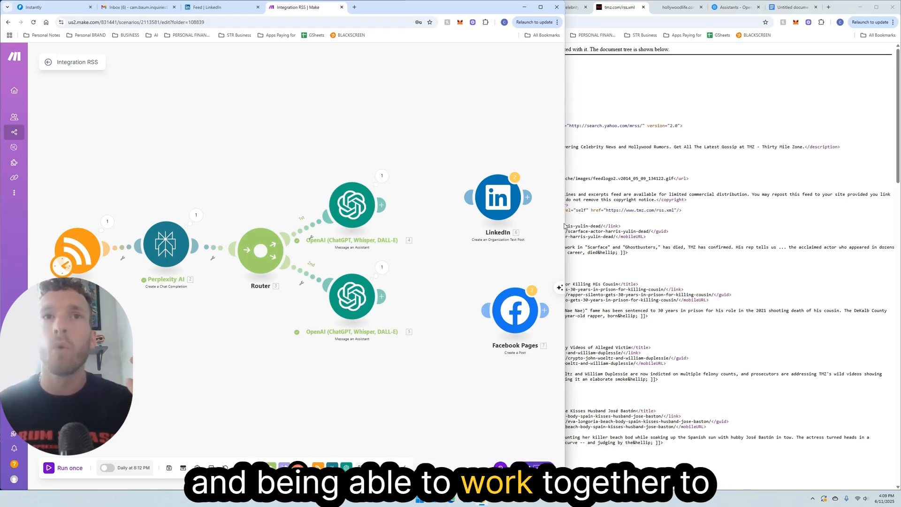
{"action": "left_click_drag", "start_coordinate": [565, 227], "coordinate": [888, 231]}
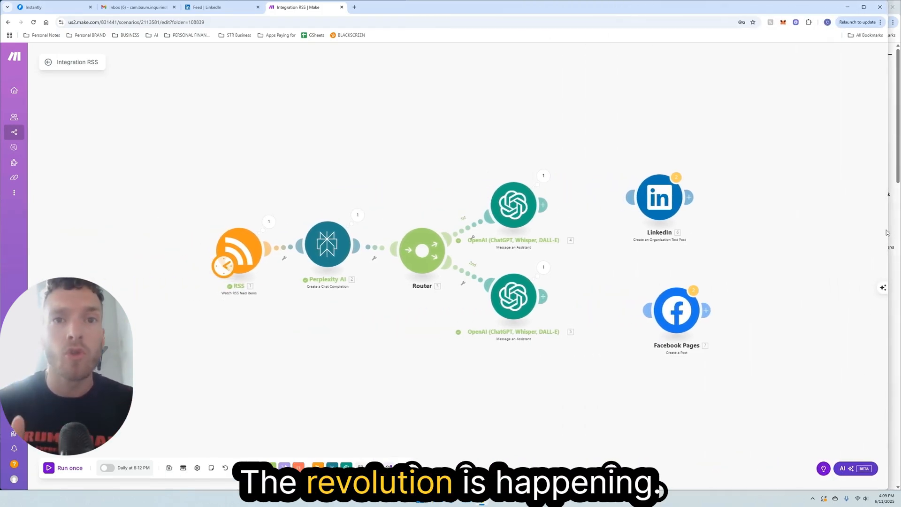